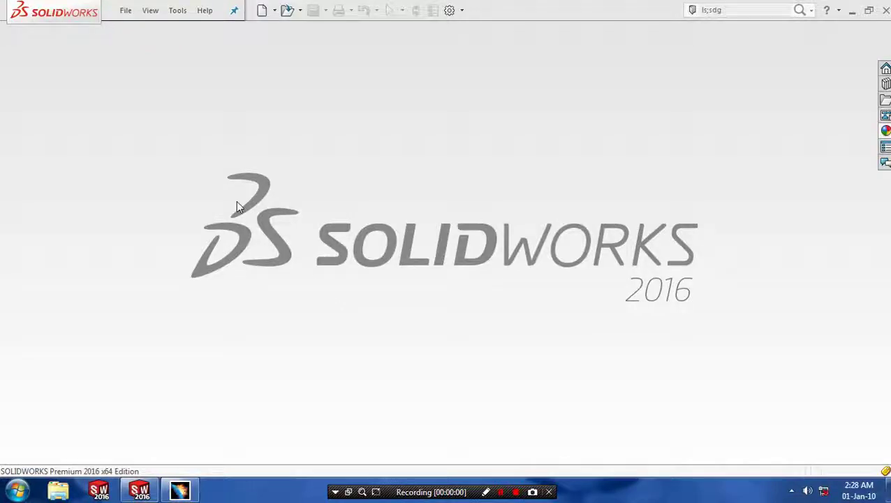
Step: Create a new part and turn the view normal to the Front Plane
left_click(125, 11)
left_click(133, 30)
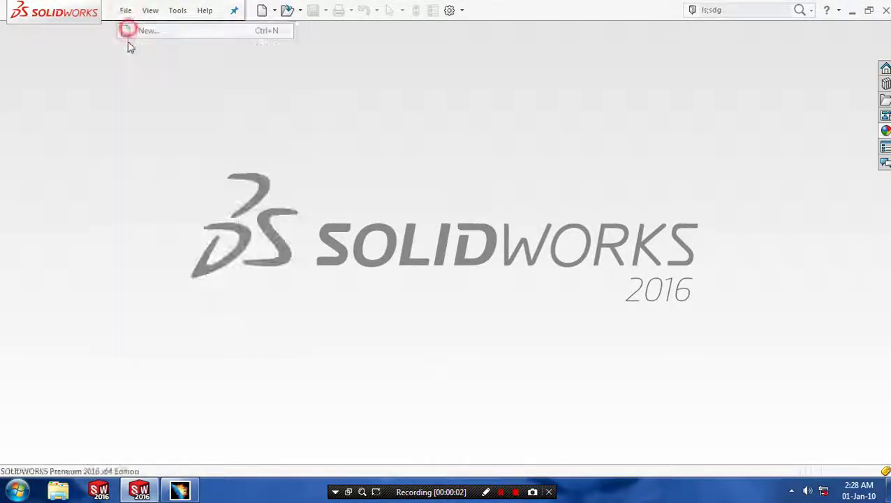
left_click(312, 322)
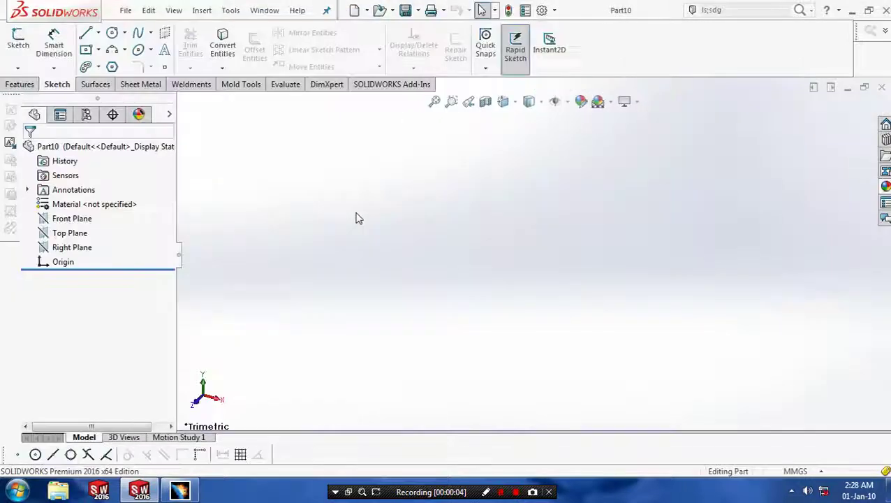
left_click(79, 219)
right_click(79, 223)
left_click(135, 203)
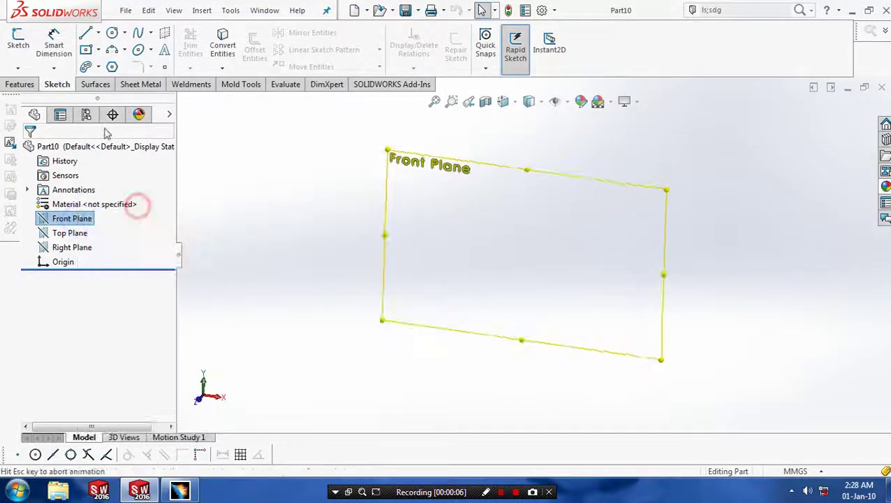
Step: Draw a circle centred on the origin and dimension its diameter to 75 mm
left_click(112, 34)
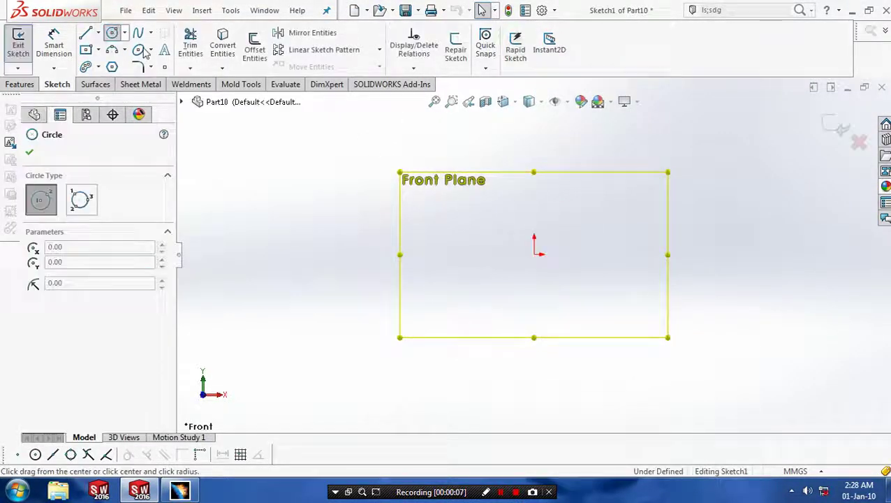
left_click(535, 255)
left_click(543, 315)
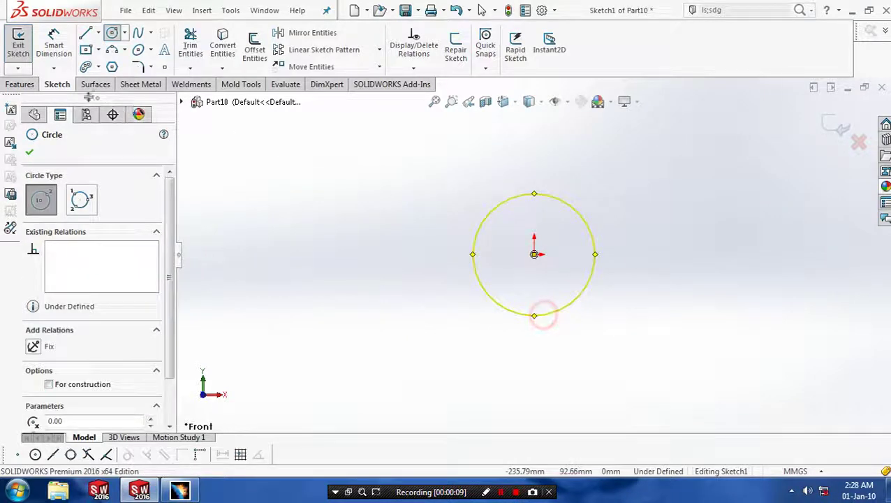
left_click(54, 43)
left_click(473, 258)
left_click(385, 264)
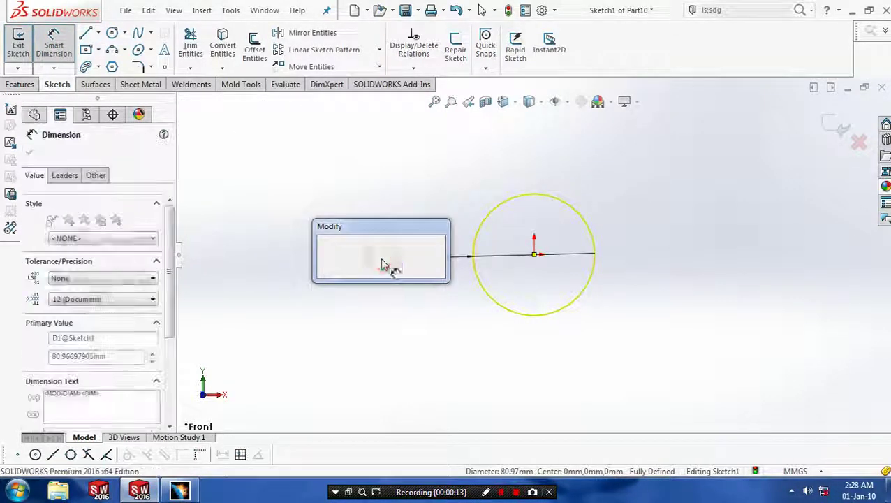
type("75")
key("Return")
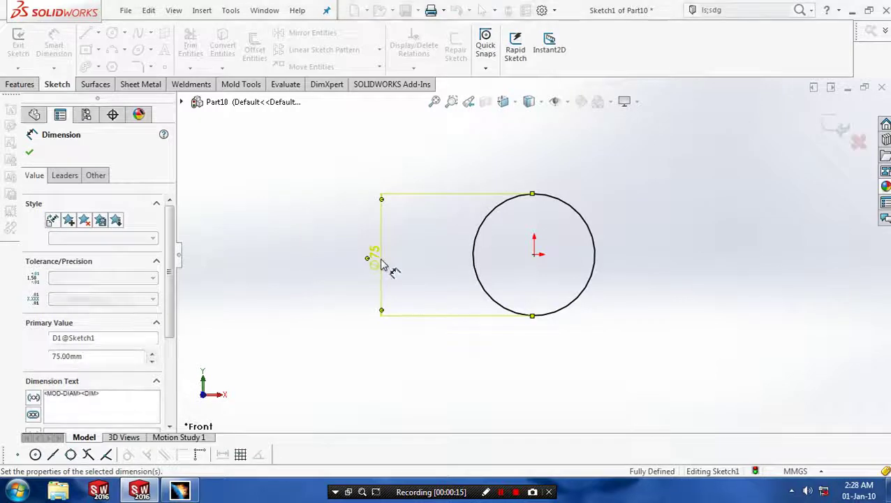
left_click(29, 150)
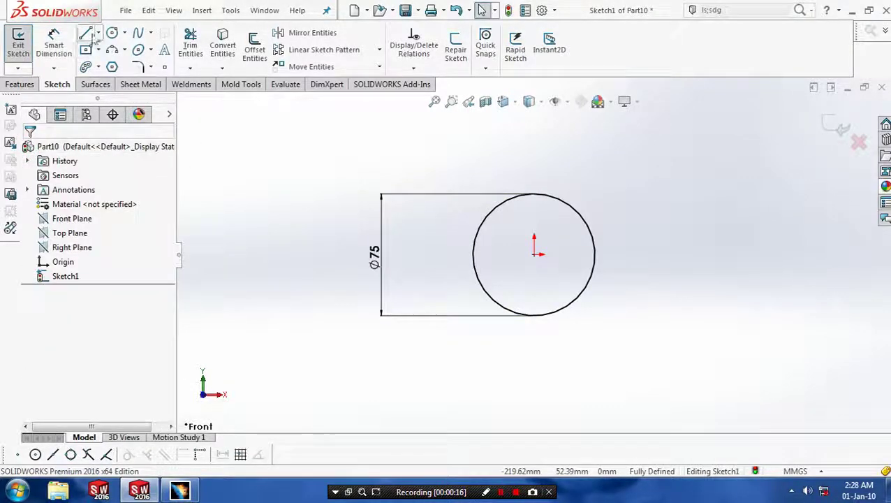
Step: Draw a horizontal chord across the circle's top joined to a slanted line down to the lower right
left_click(82, 33)
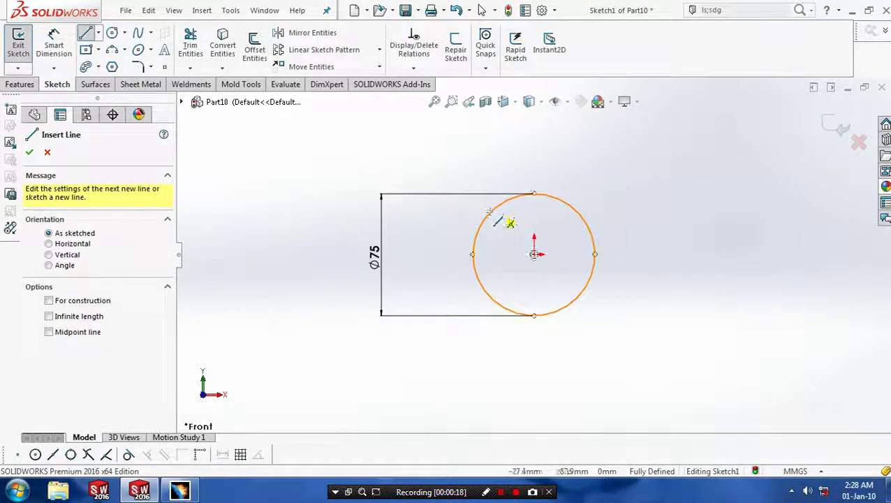
left_click(487, 217)
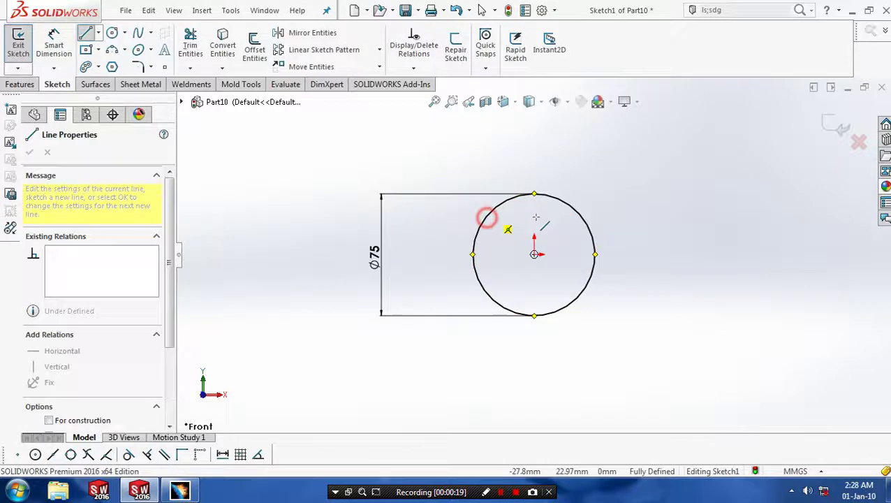
left_click(581, 216)
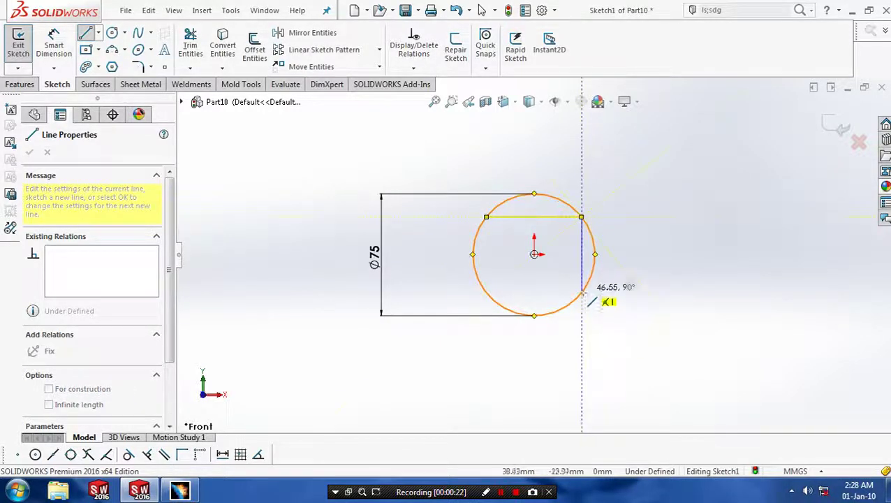
left_click(574, 300)
key("Escape")
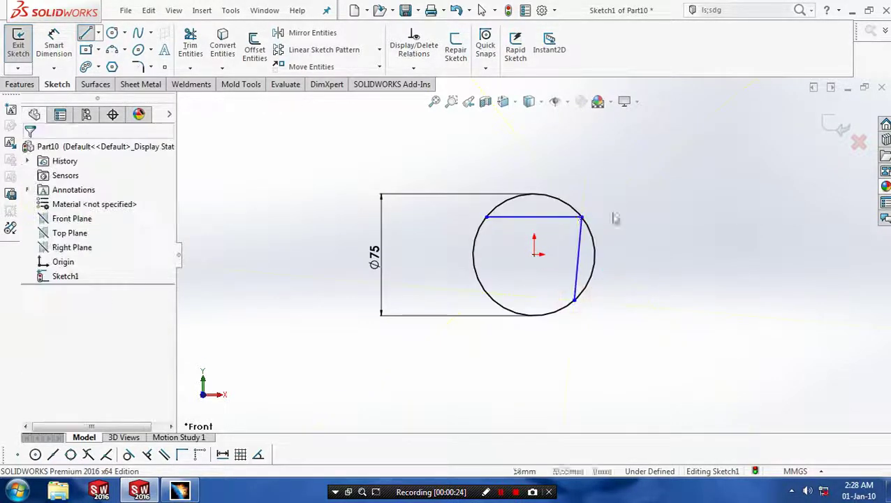
left_click(98, 33)
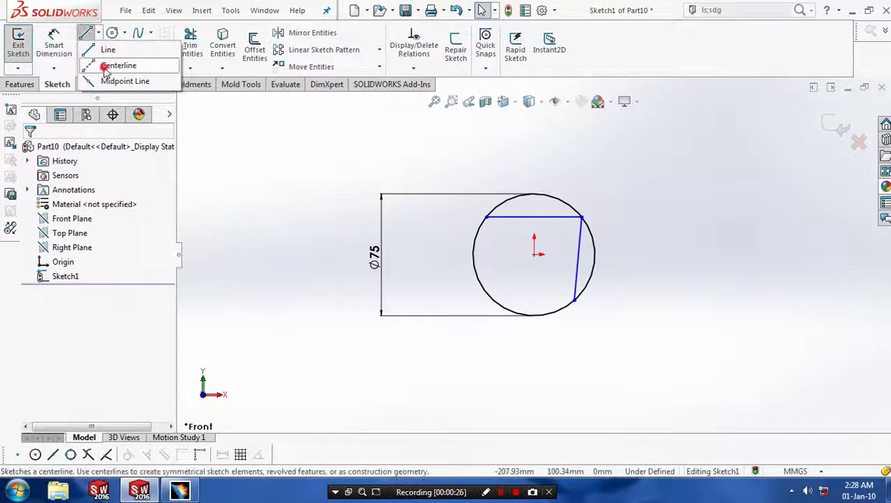
Step: Draw a vertical centerline from the origin down below the circle
left_click(105, 64)
left_click(534, 255)
left_click(535, 377)
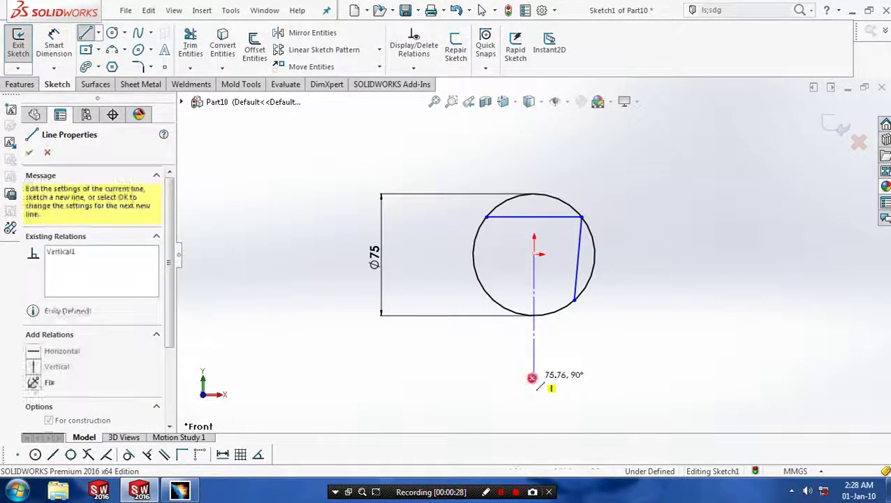
key("Escape")
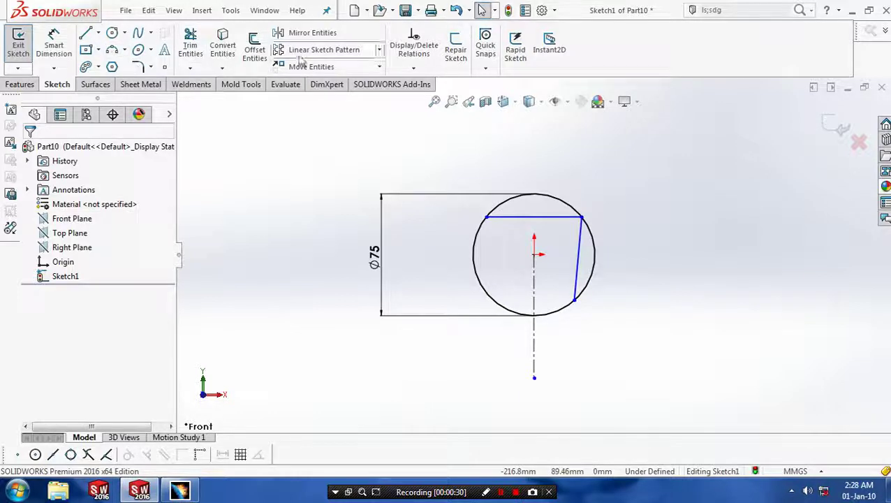
Step: Mirror the slanted right line about the vertical centerline
left_click(307, 33)
left_click(580, 272)
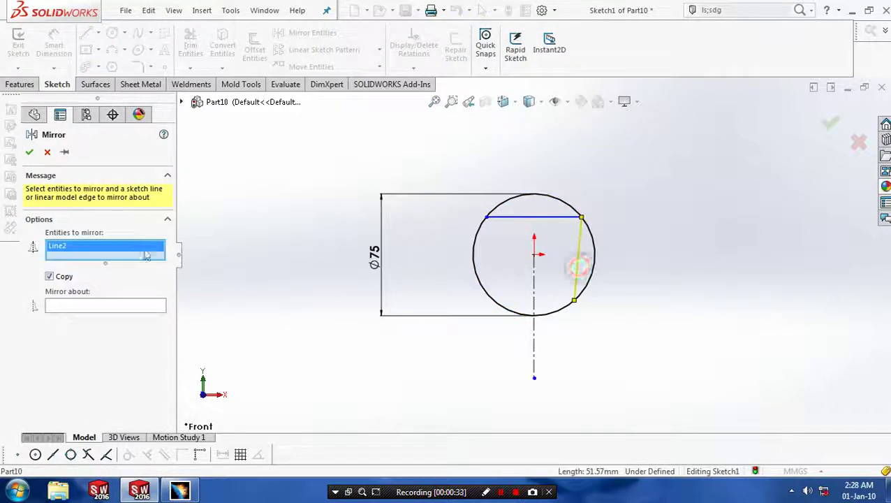
left_click(121, 306)
left_click(534, 280)
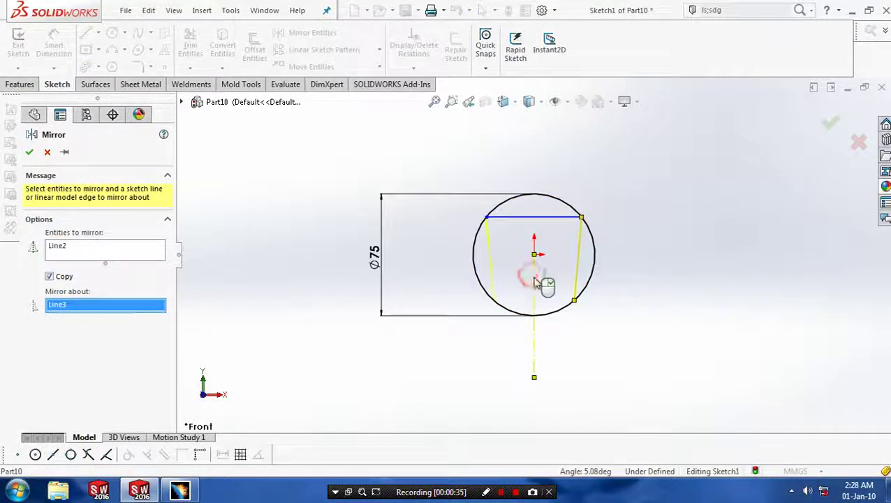
left_click(31, 153)
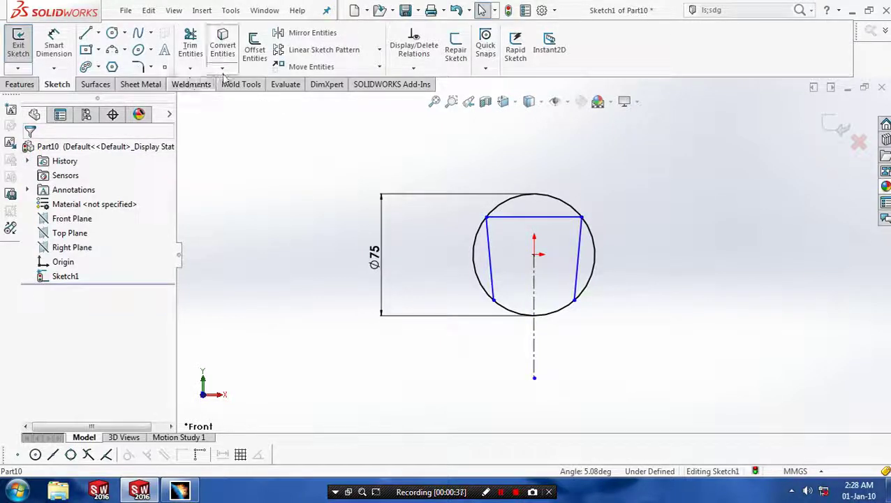
Step: Trim away the circle's left, top and right arcs, then exit the sketch
left_click(190, 68)
left_click(203, 84)
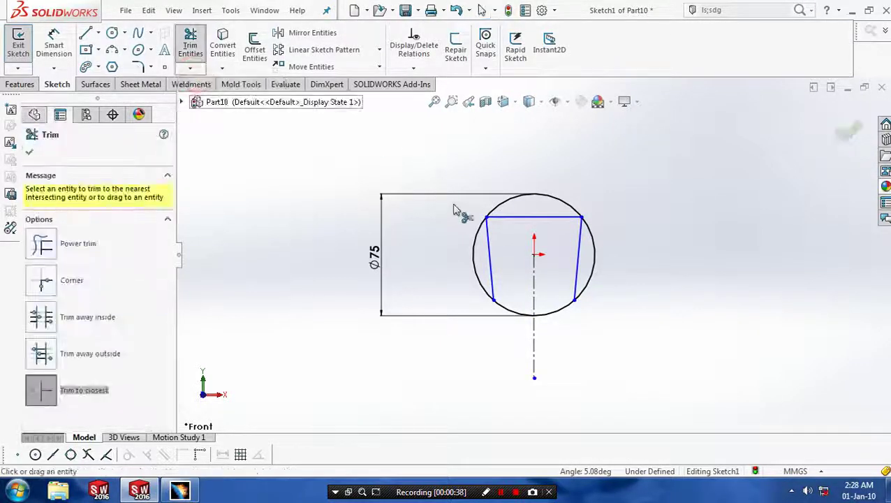
left_click(475, 249)
left_click(509, 207)
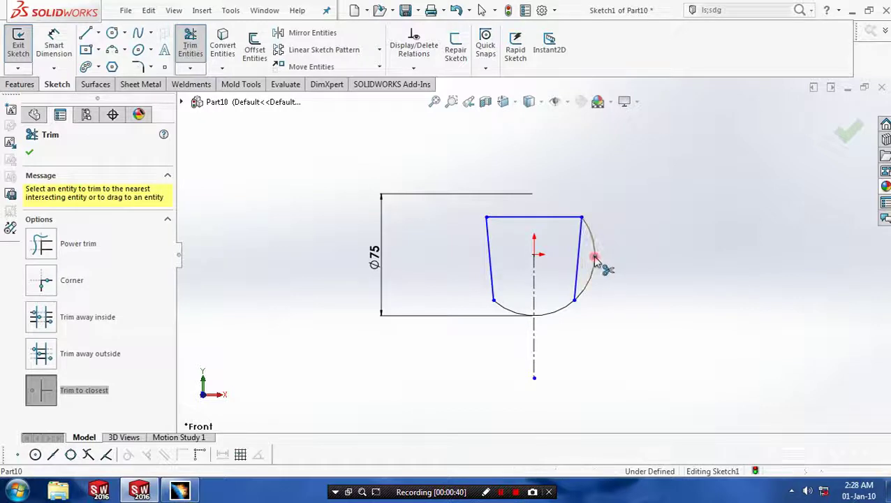
left_click(595, 258)
left_click(30, 151)
left_click(18, 42)
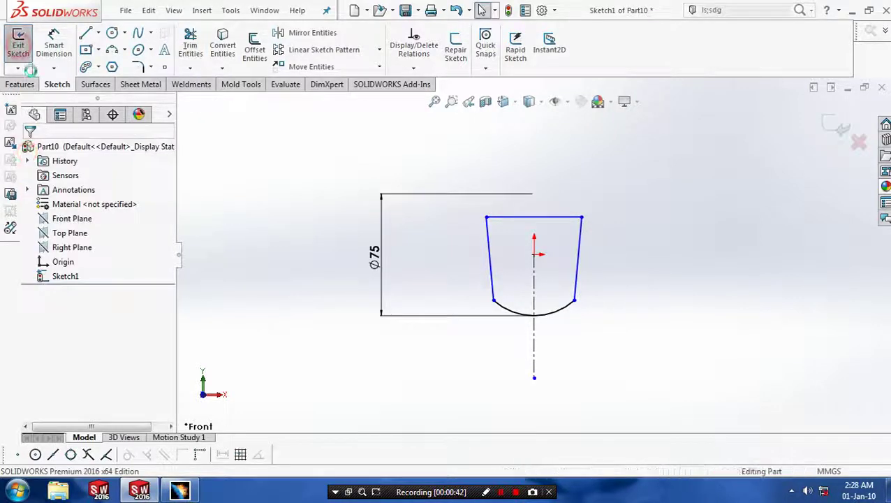
left_click(19, 84)
left_click(25, 48)
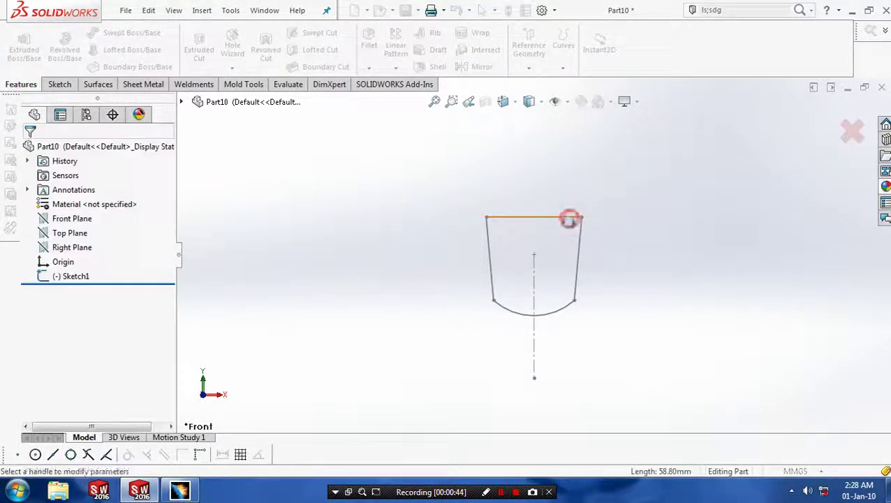
Step: Extrude the tapered Sketch1 profile 3.5 mm deep into Boss-Extrude1
left_click(569, 217)
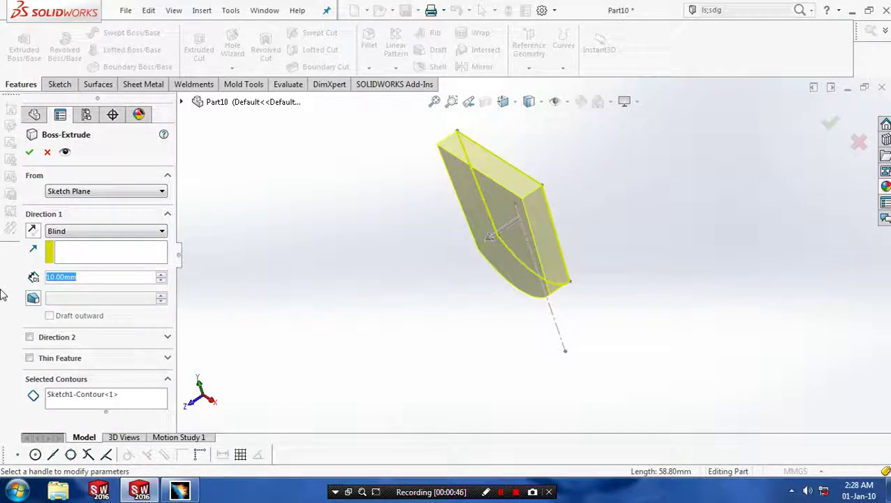
type("3.5")
key("Return")
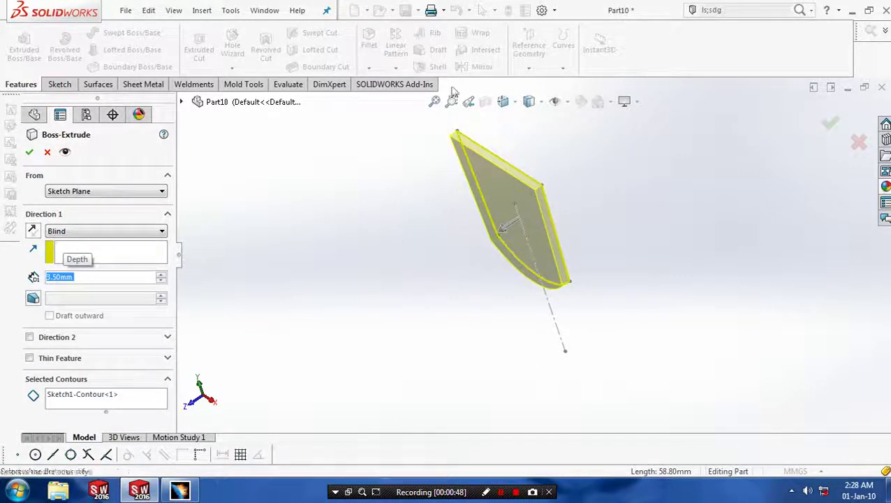
left_click(29, 151)
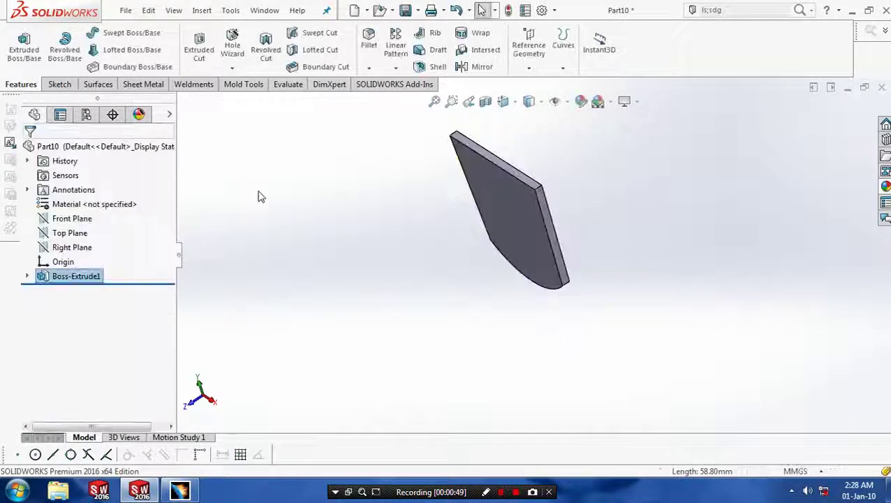
left_click(486, 215)
Step: Sketch a closed four-sided notch outline at the top-left corner of the front face
left_click(59, 84)
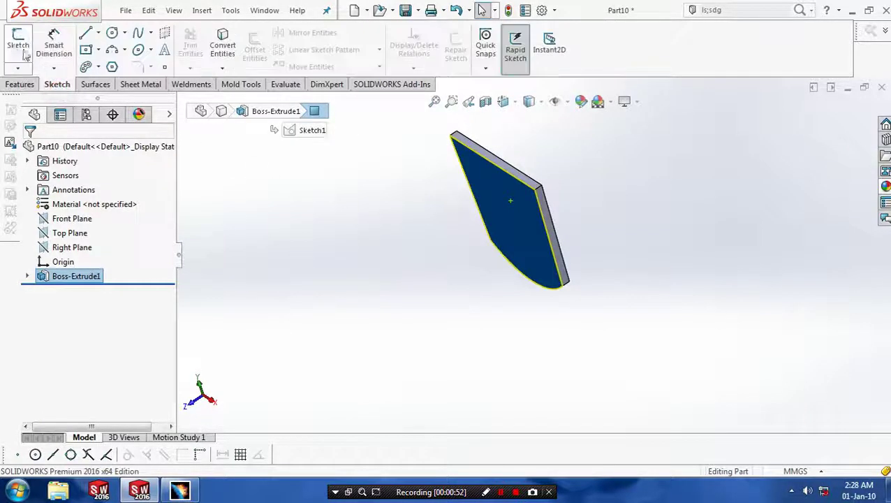
left_click(18, 43)
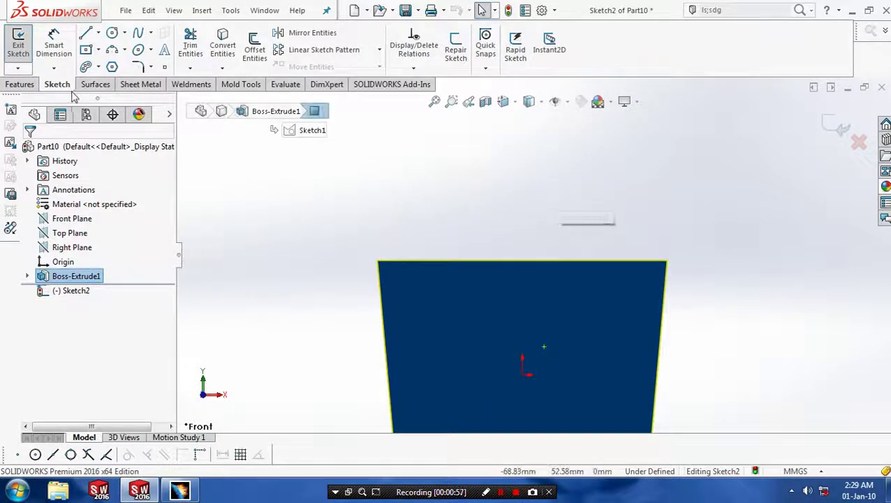
left_click(86, 34)
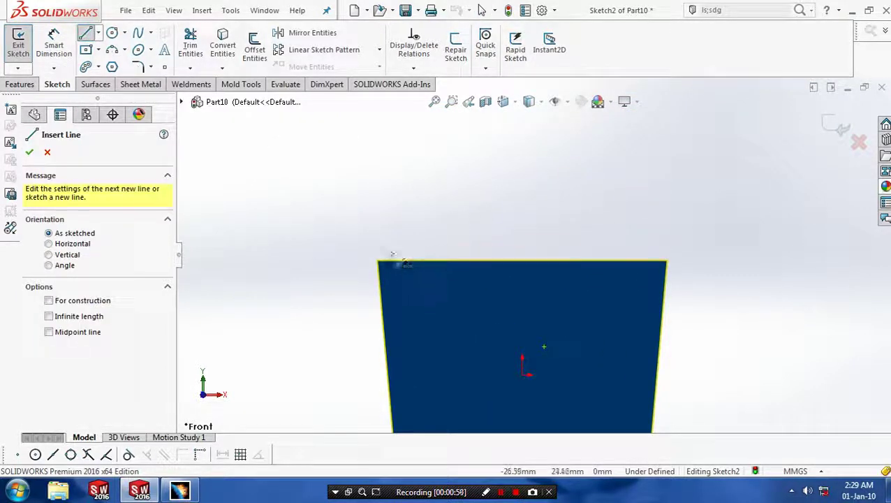
scroll(393, 255, "down", 3)
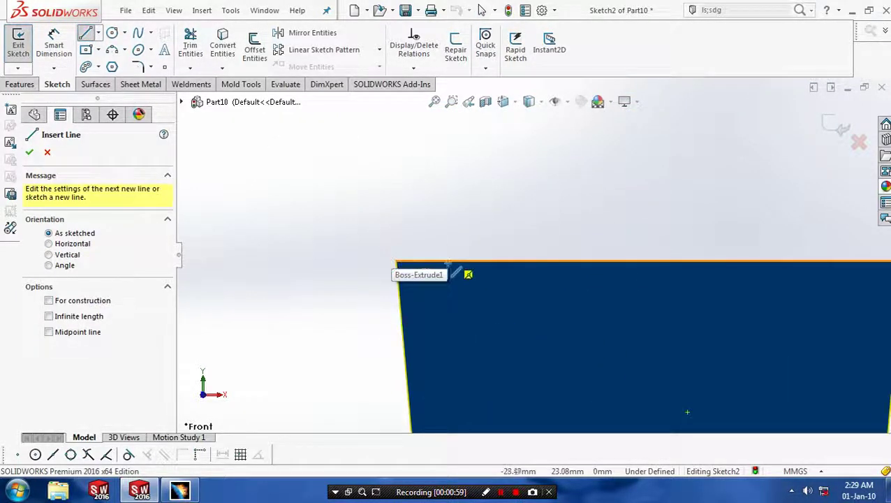
left_click(392, 244)
left_click(400, 283)
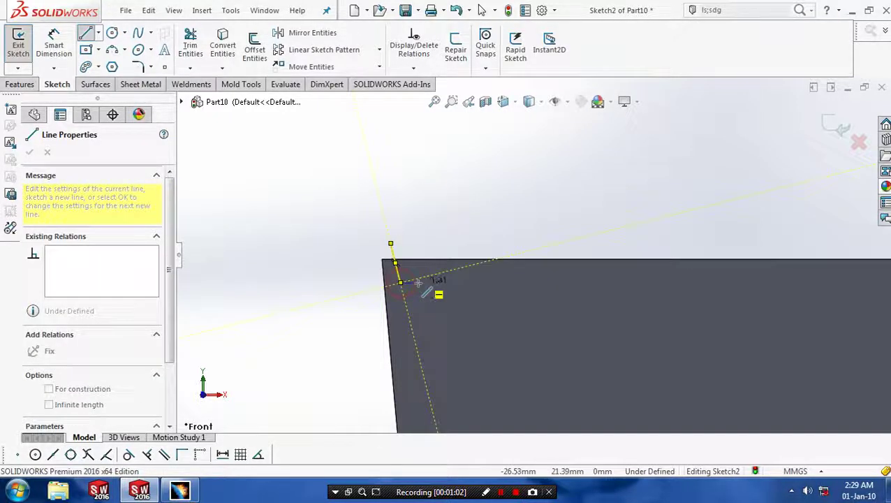
left_click(417, 282)
left_click(431, 244)
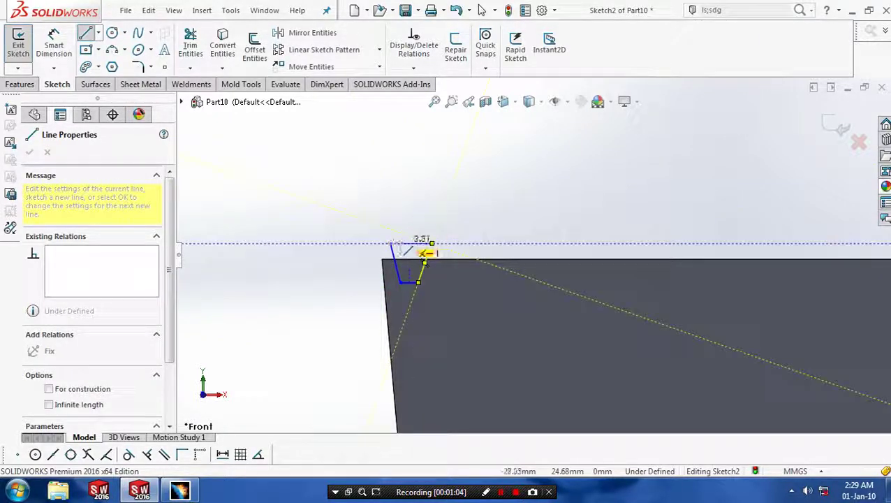
left_click(392, 244)
scroll(552, 255, "up", 3)
scroll(649, 265, "up", 2)
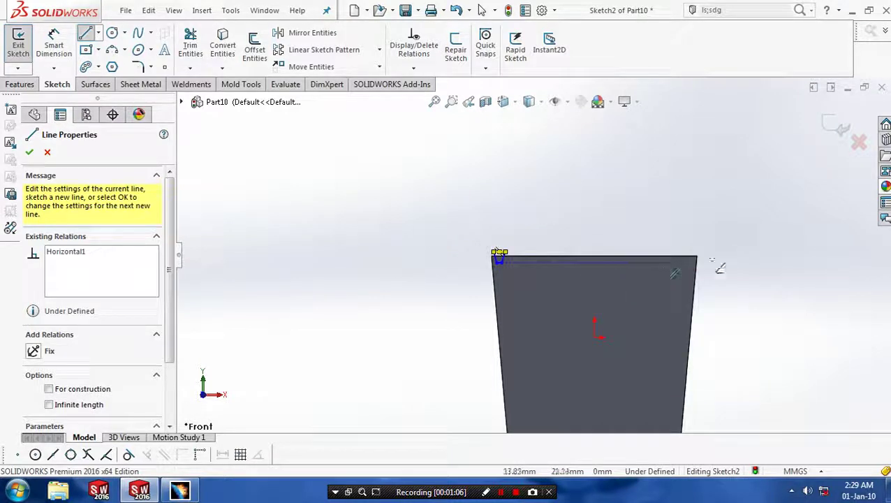
left_click(839, 129)
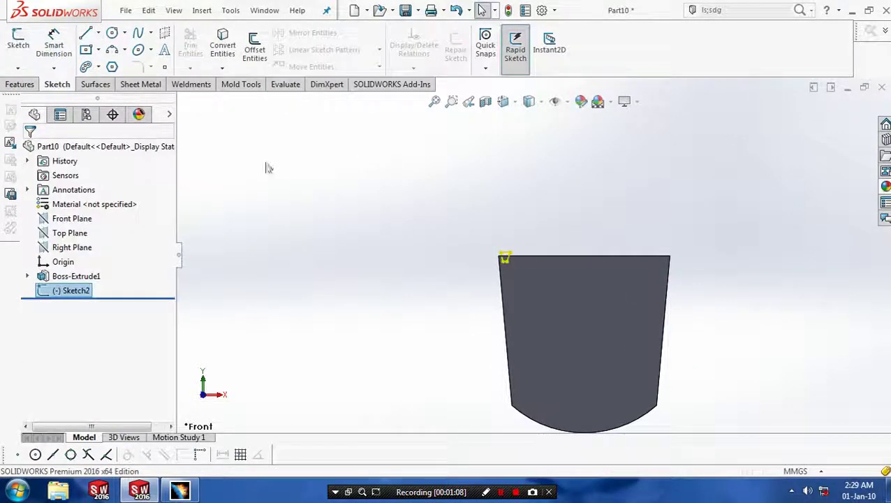
Step: Cut-extrude the notch profile 3.50 mm deep as Cut-Extrude1
left_click(20, 84)
left_click(209, 54)
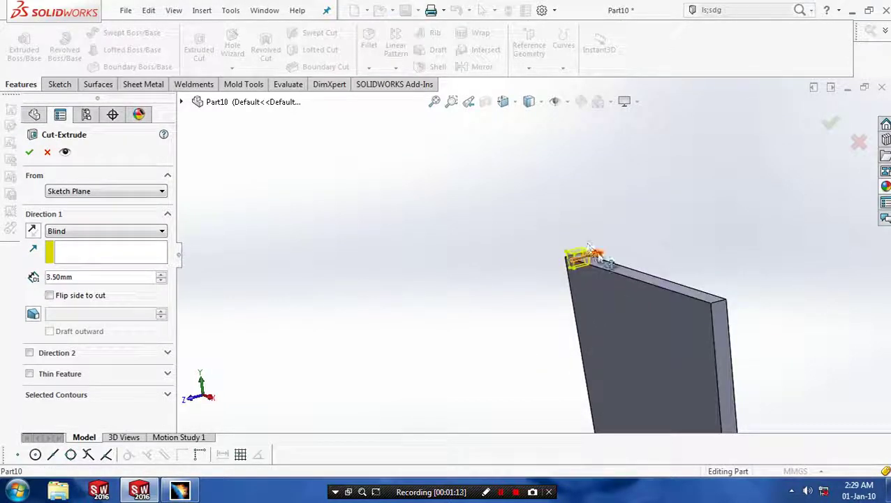
left_click(30, 152)
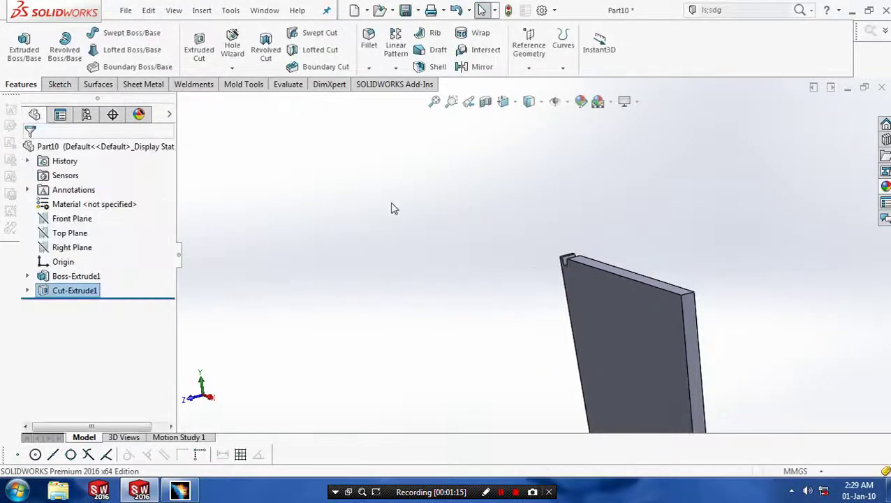
Step: Linear-pattern the notch along the top edge: 19 instances at 3 mm spacing
left_click(396, 67)
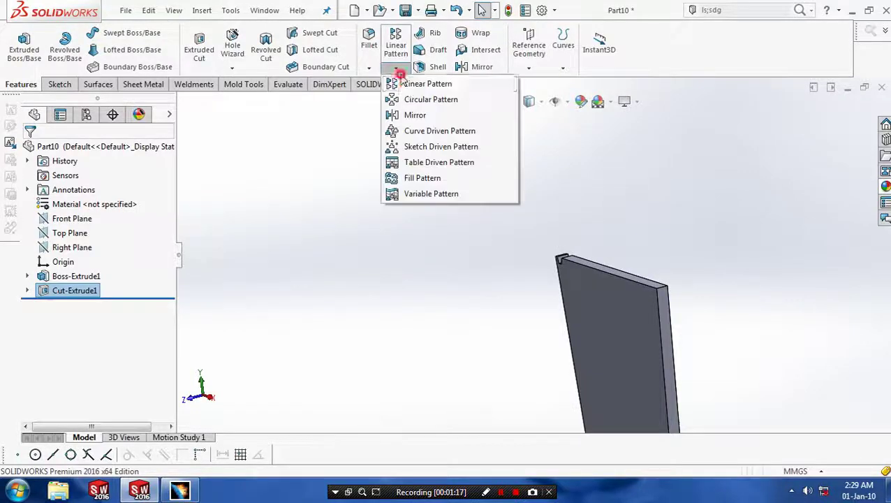
left_click(402, 84)
left_click(590, 265)
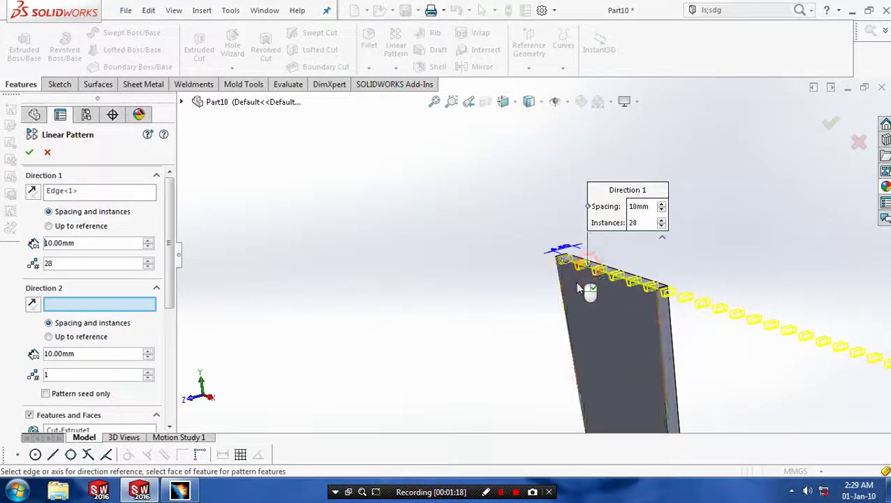
middle_click_drag(589, 286, 521, 318)
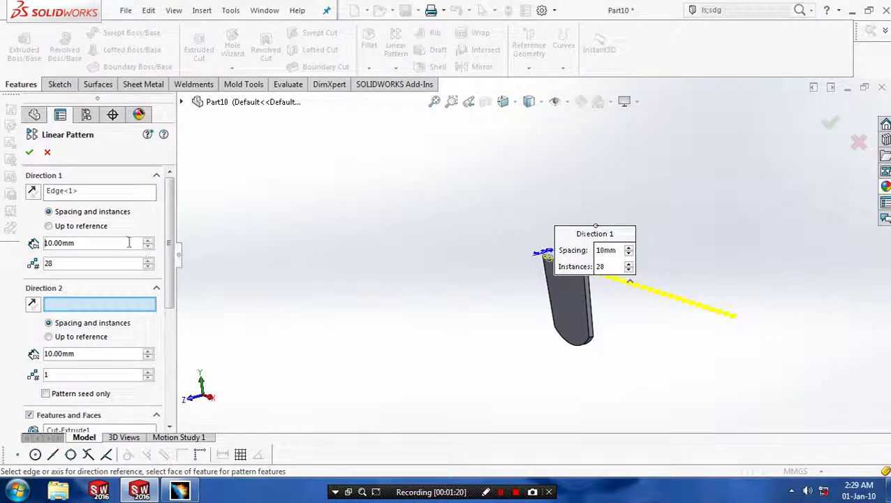
type("3")
key("Return")
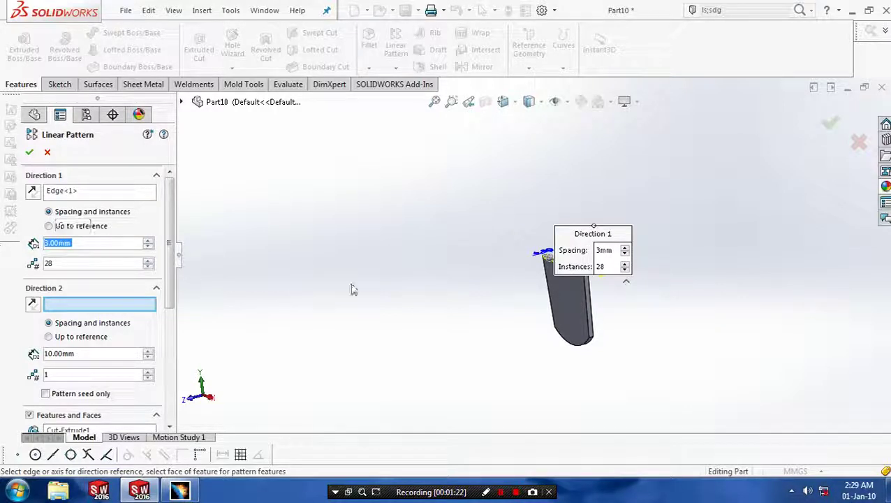
scroll(552, 265, "up", 5)
scroll(703, 304, "up", 3)
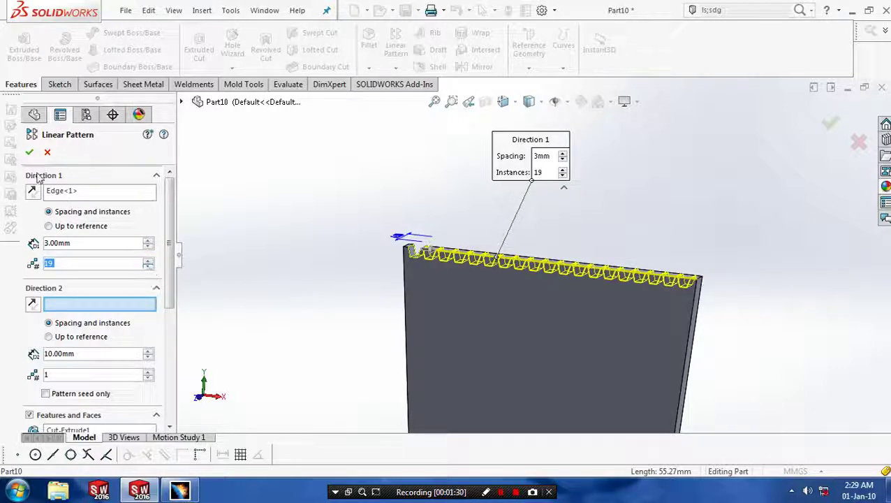
left_click(29, 151)
scroll(529, 297, "down", 4)
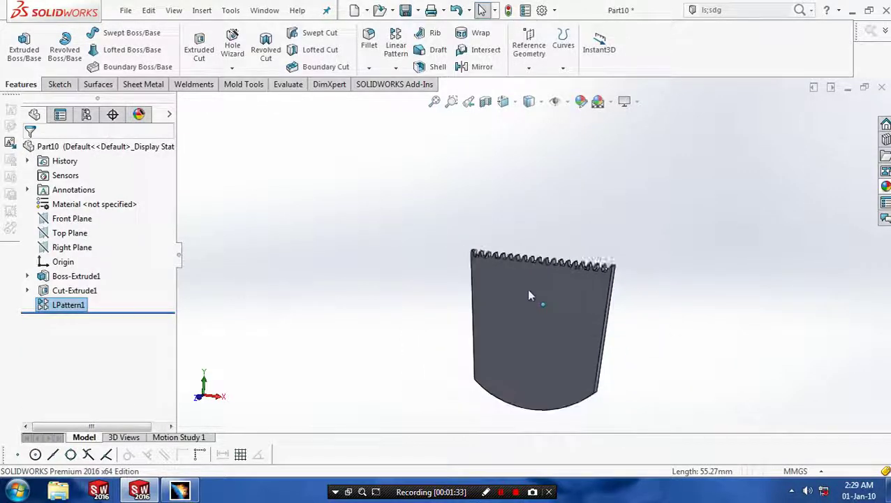
mouse_move(529, 296)
middle_mouse_down()
mouse_move(704, 298)
mouse_move(577, 329)
middle_mouse_up()
left_click(576, 326)
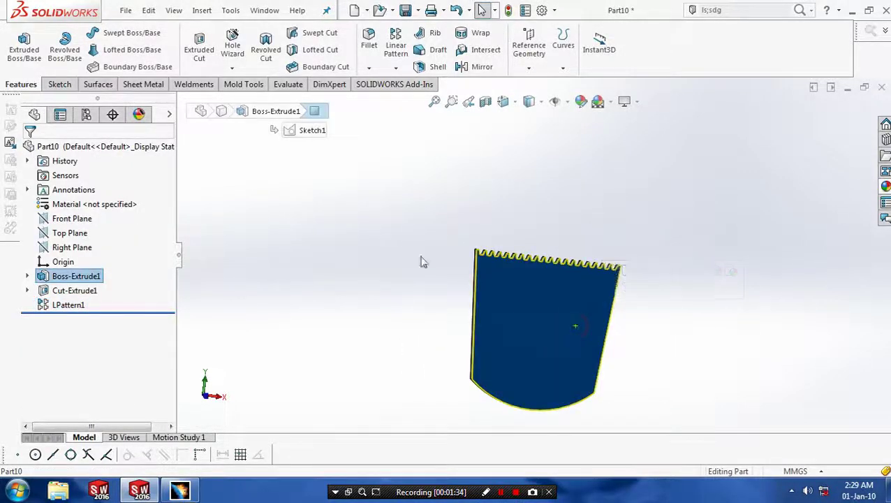
Step: Sketch a center rectangle from the origin on the front face as Sketch3 and exit the sketch
left_click(59, 84)
left_click(17, 43)
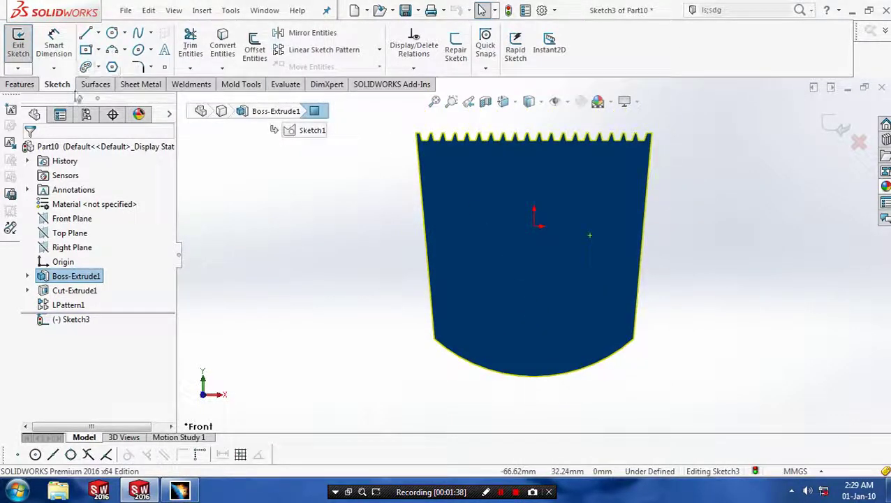
left_click(100, 50)
left_click(129, 82)
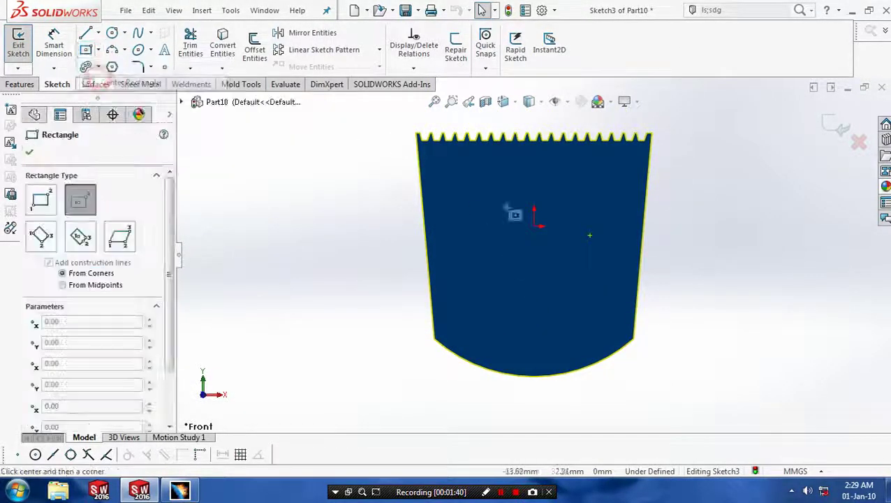
left_click(534, 244)
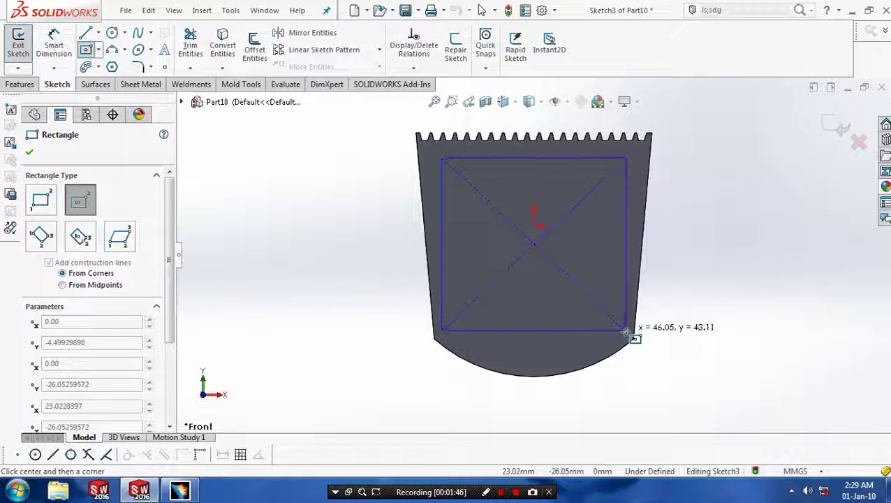
left_click(625, 331)
left_click(30, 153)
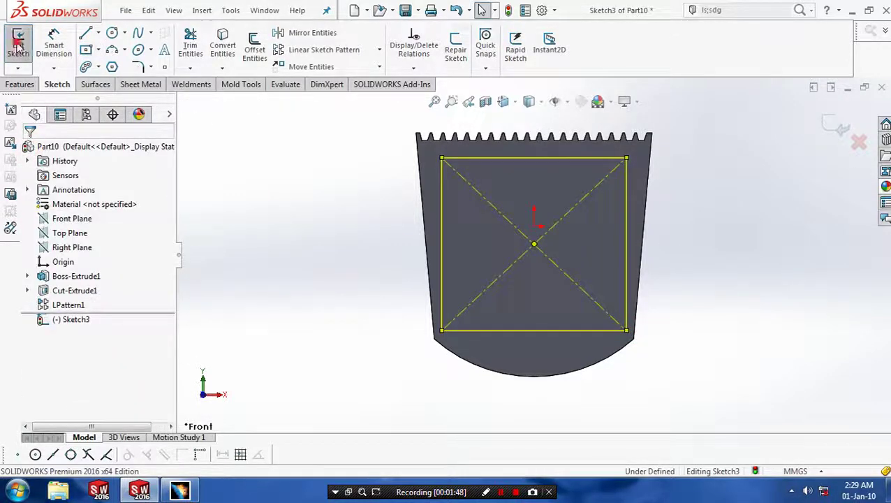
left_click(19, 43)
mouse_move(270, 202)
middle_mouse_down()
mouse_move(354, 274)
mouse_move(317, 255)
mouse_move(292, 267)
middle_mouse_up()
left_click(76, 233)
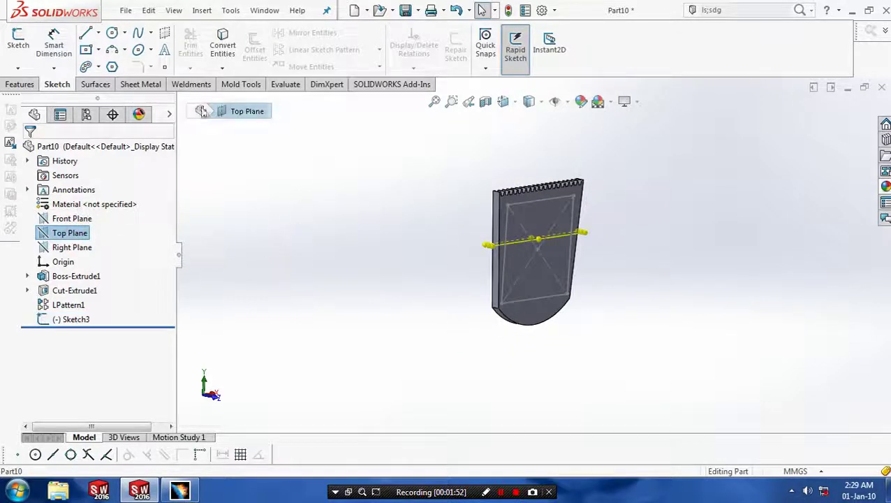
Step: Create Plane1 offset 150 mm from the Top Plane, flipped below the part, and enlarge its display
left_click(21, 84)
left_click(535, 71)
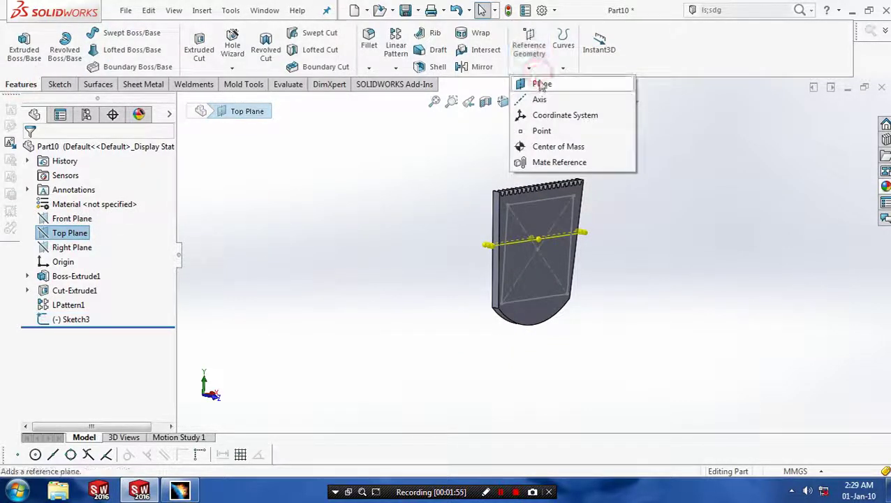
left_click(541, 84)
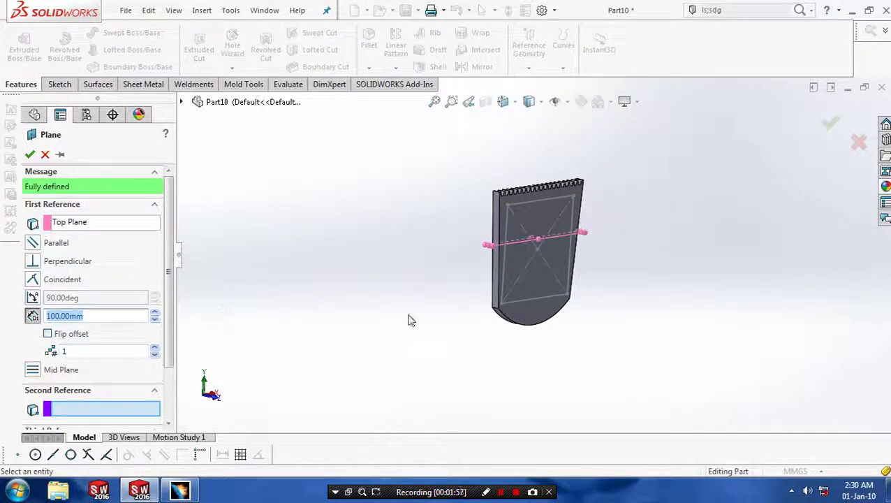
scroll(550, 334, "up", 3)
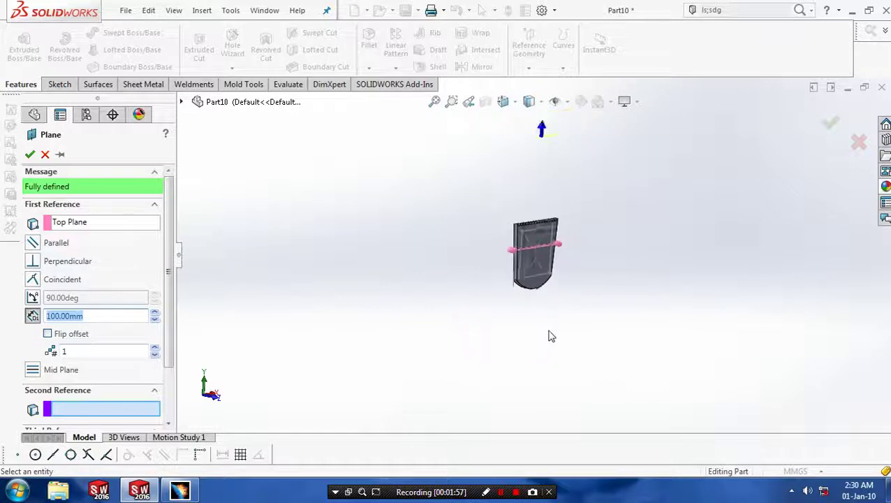
left_click(47, 334)
scroll(600, 333, "down", 3)
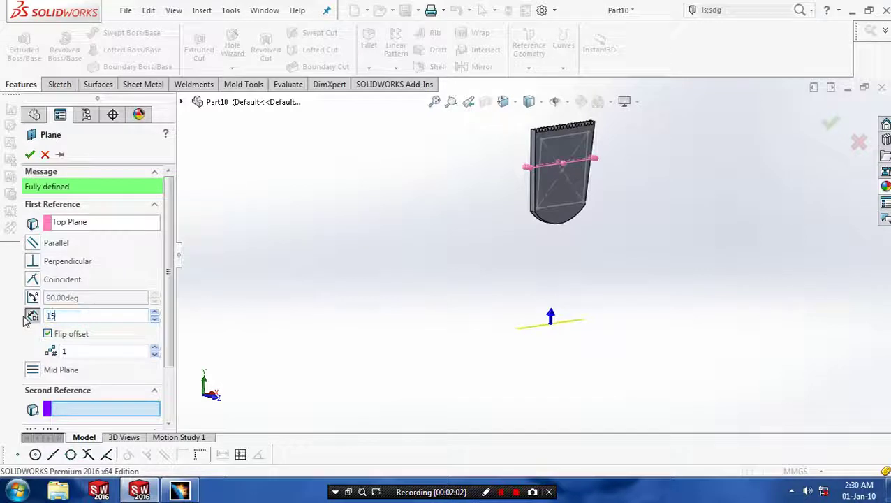
left_click(30, 153)
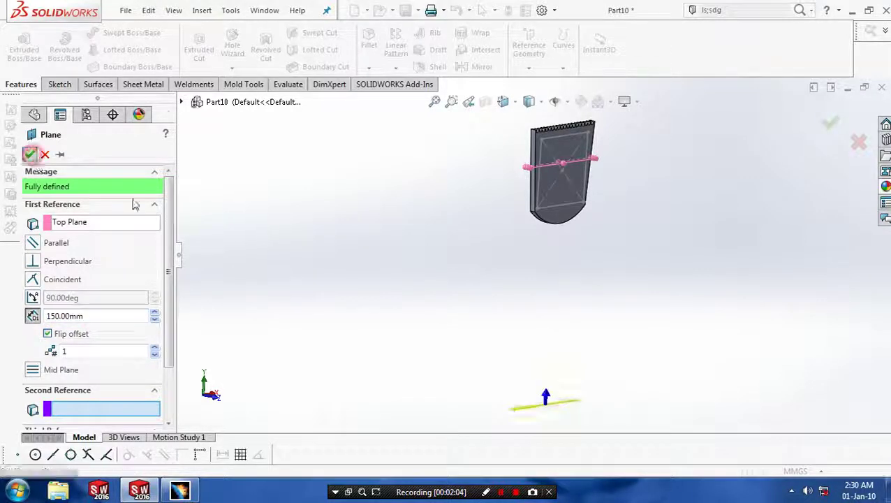
middle_click_drag(569, 398, 550, 330, "ctrl")
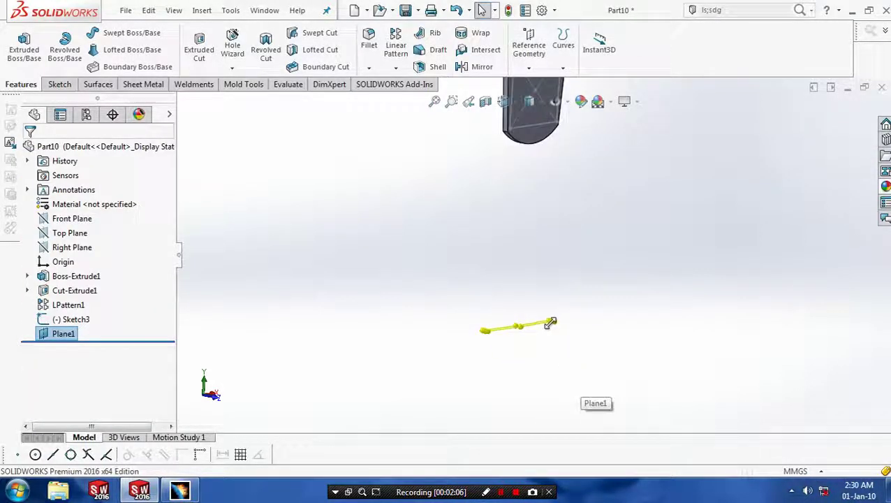
left_click_drag(551, 326, 775, 338)
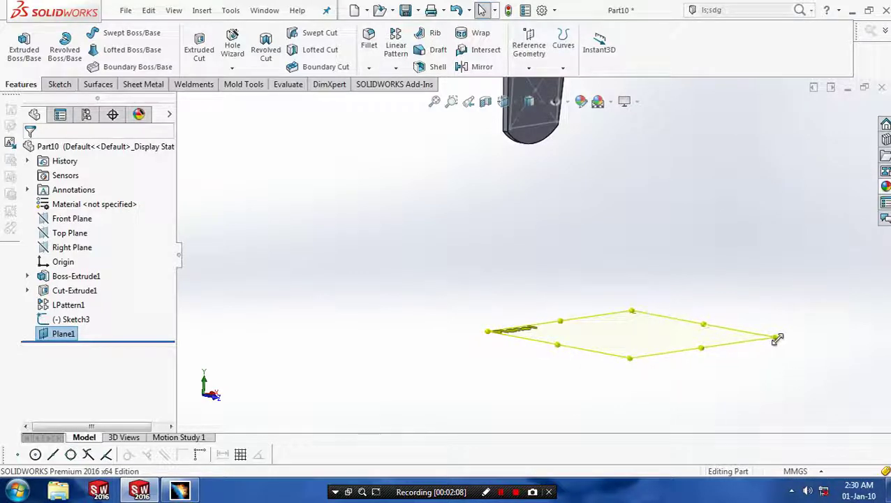
Step: Start a new sketch on Plane1 and view it face-on
key("f")
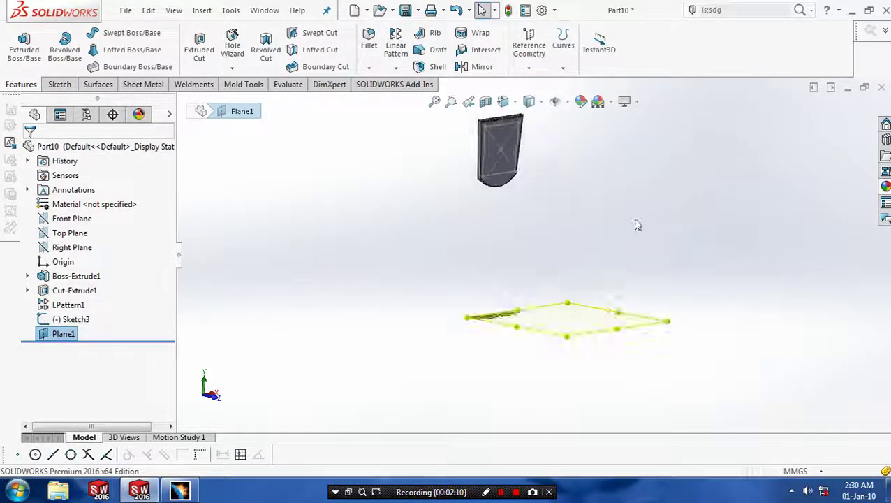
left_click(57, 84)
left_click(18, 42)
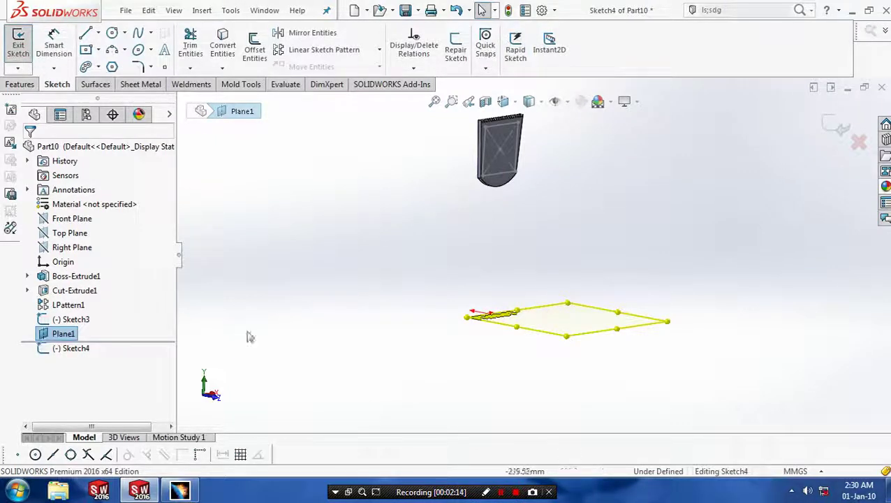
right_click(72, 338)
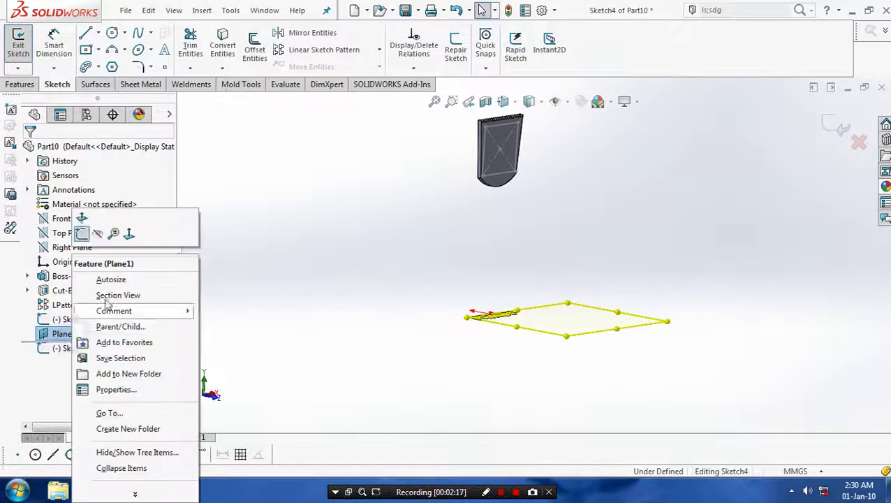
left_click(53, 233)
scroll(462, 201, "up", 2)
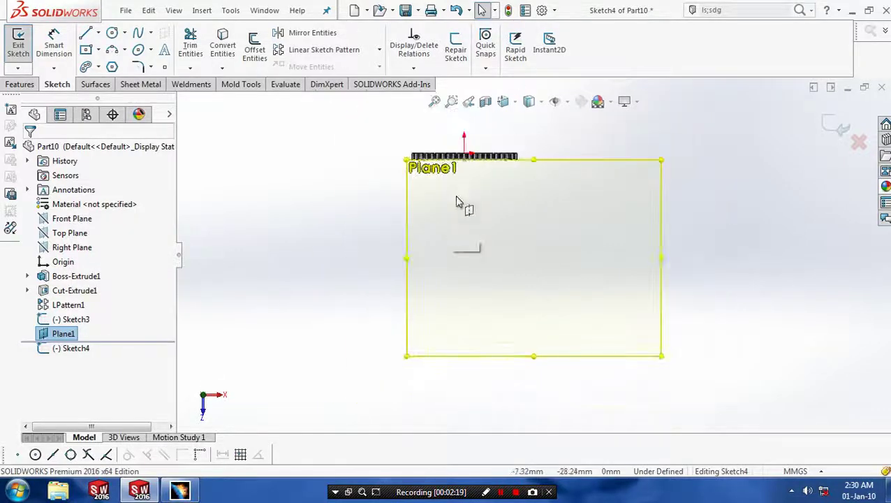
scroll(507, 190, "down", 2)
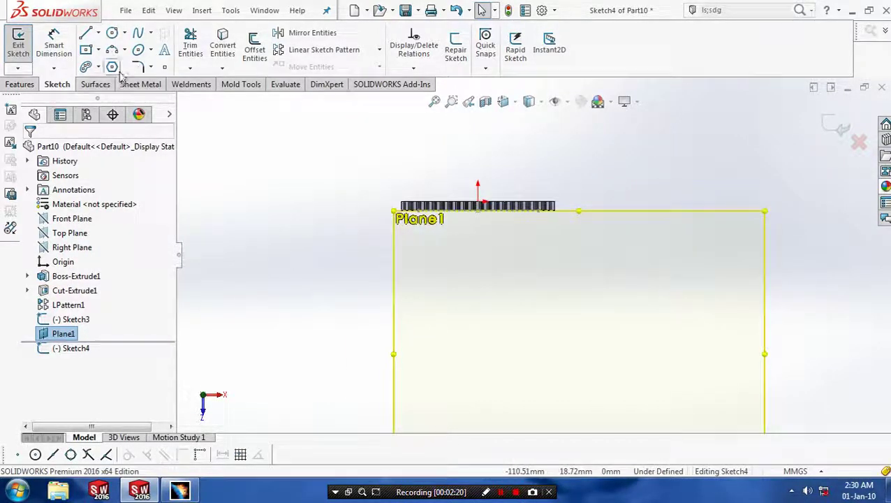
Step: Draw a centre-radius circle on Plane1
left_click(125, 33)
left_click(133, 48)
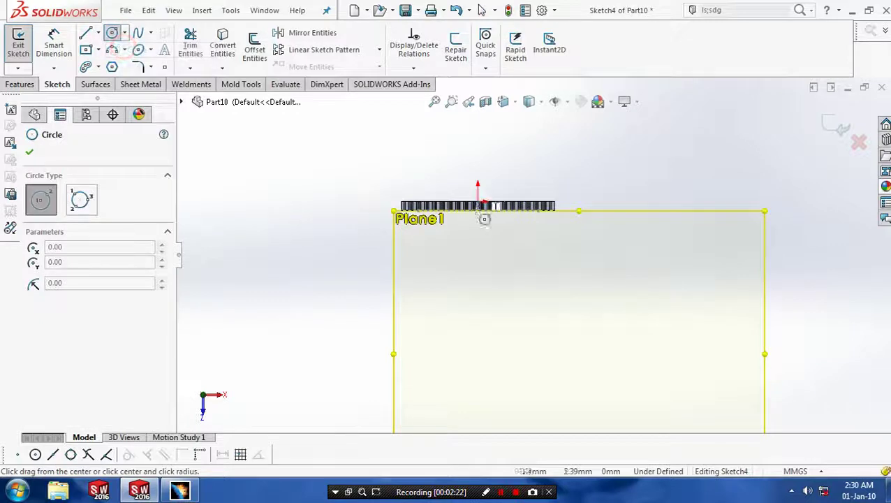
left_click(479, 272)
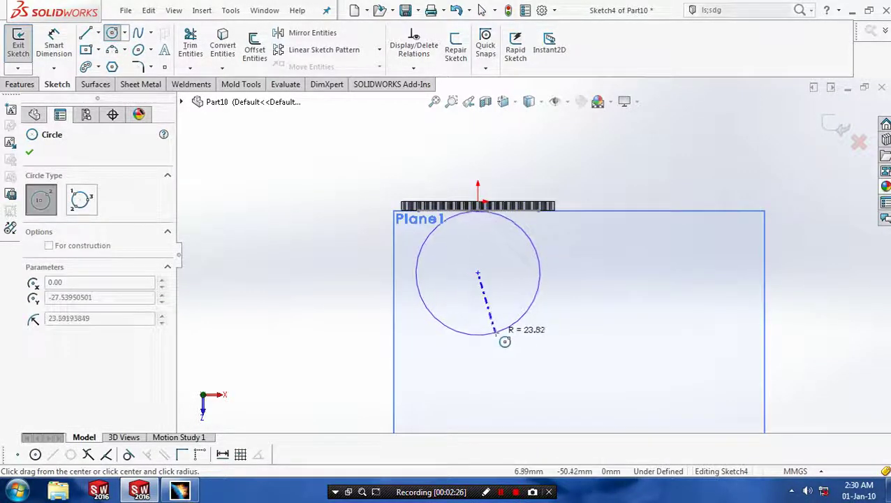
left_click(497, 331)
scroll(494, 215, "down", 2)
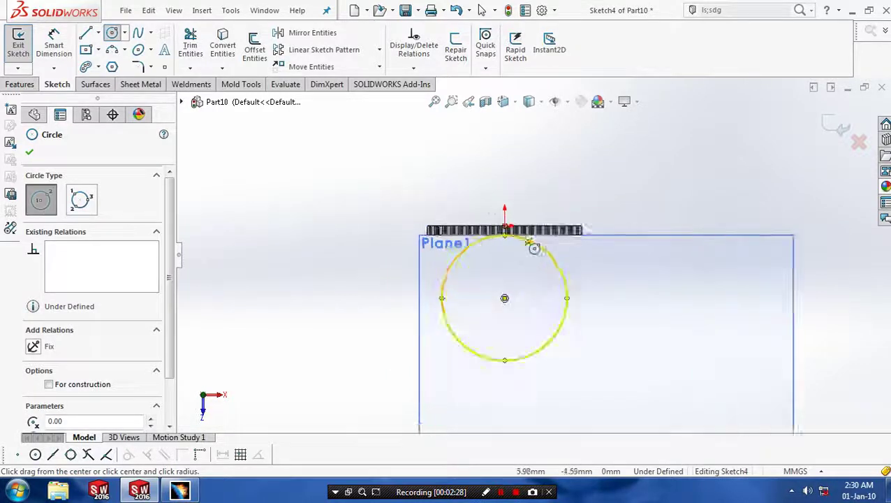
left_click(28, 154)
Step: Make the circle coincident with Sketch3's end point and exit the sketch
scroll(531, 252, "down", 3)
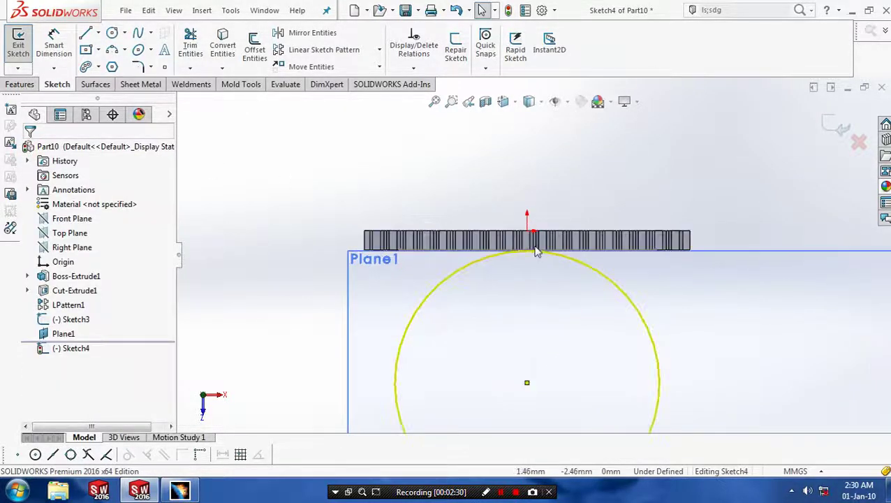
left_click(524, 253)
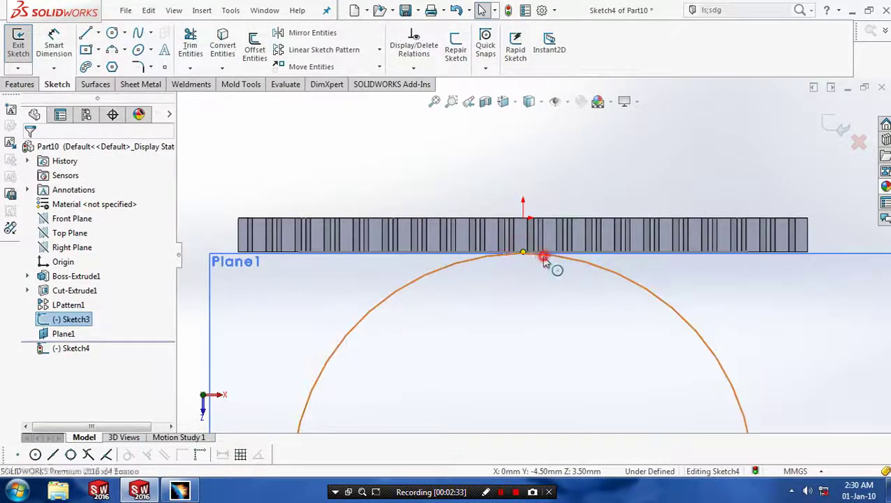
left_click(556, 267, "ctrl")
left_click(35, 380)
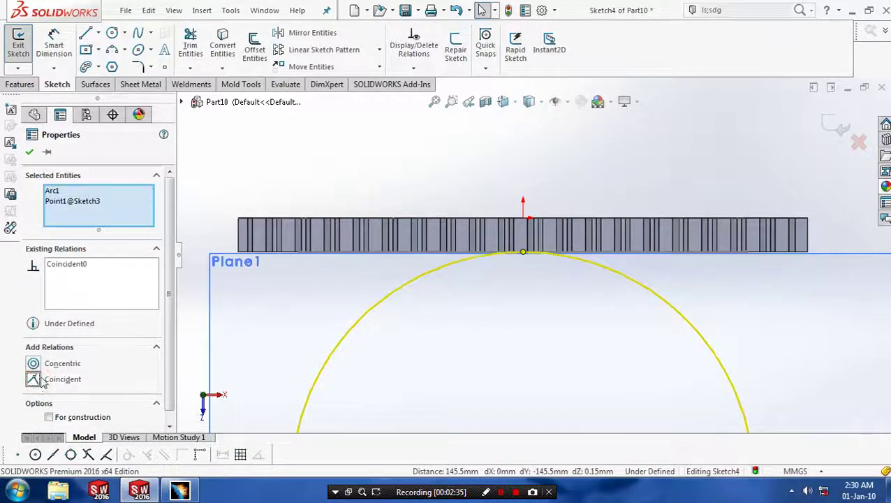
left_click(29, 152)
scroll(465, 274, "up", 3)
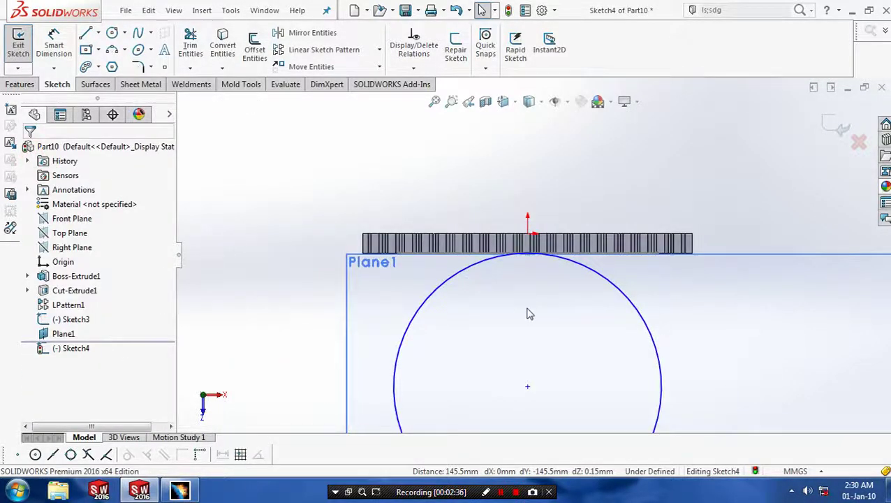
mouse_move(527, 313)
middle_mouse_down()
mouse_move(537, 290)
mouse_move(597, 358)
mouse_move(574, 342)
mouse_move(600, 314)
middle_mouse_up()
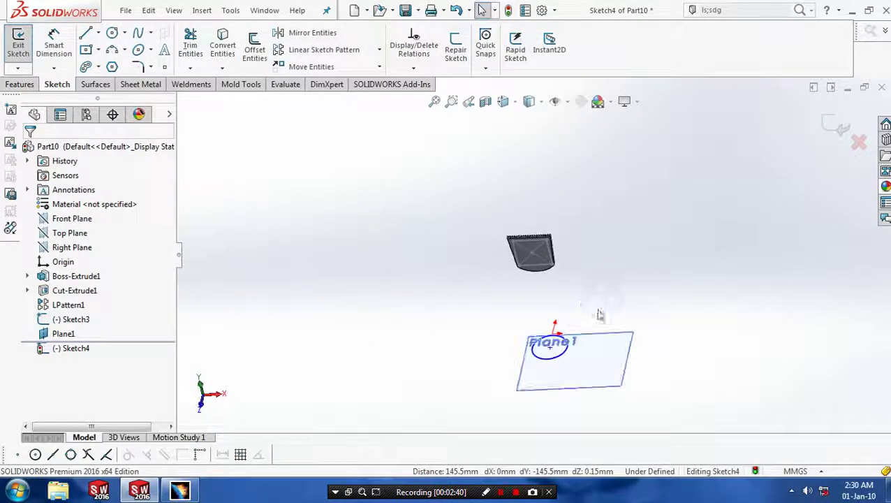
middle_click_drag(711, 253, 772, 235)
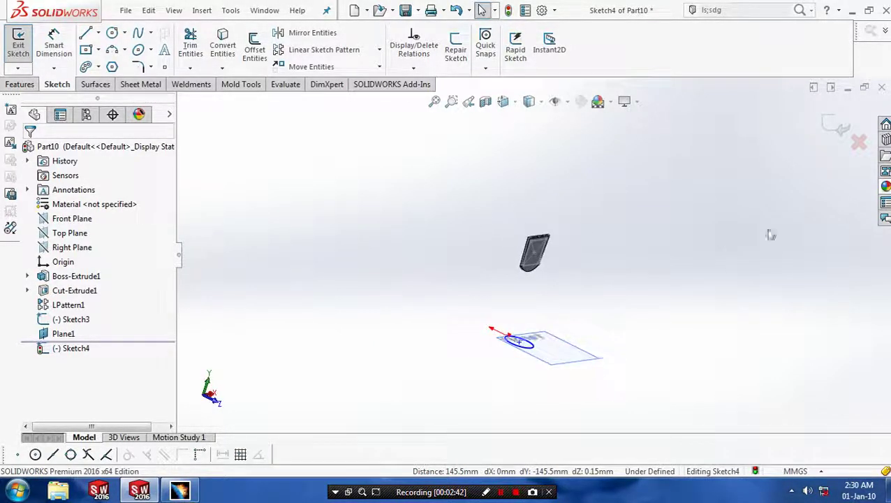
left_click(841, 130)
mouse_move(619, 294)
middle_mouse_down()
mouse_move(607, 319)
mouse_move(589, 316)
middle_mouse_up()
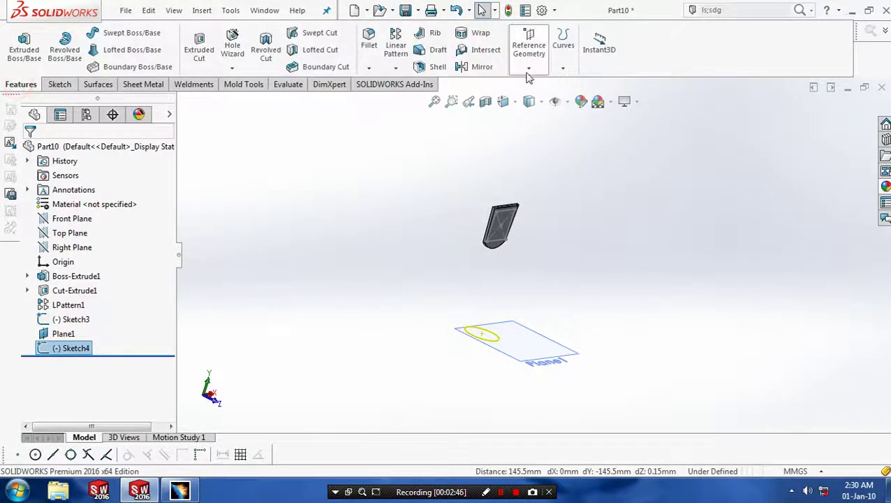
Step: Create Plane2 offset 100 mm from Plane1 on the flipped side and view it face-on
left_click(529, 67)
left_click(539, 84)
left_click(529, 361)
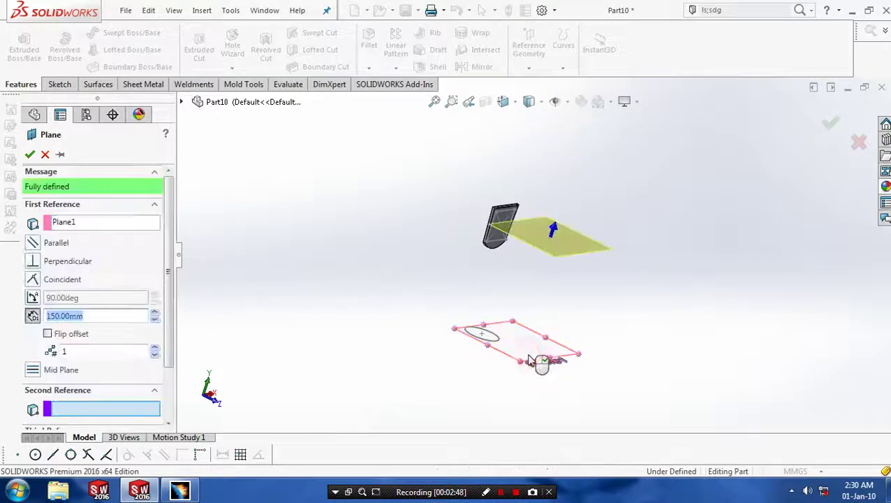
left_click(48, 334)
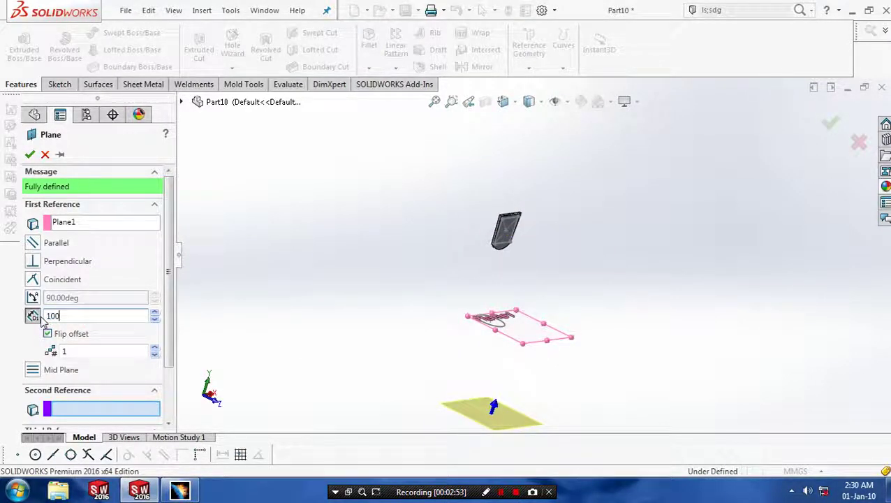
key("Return")
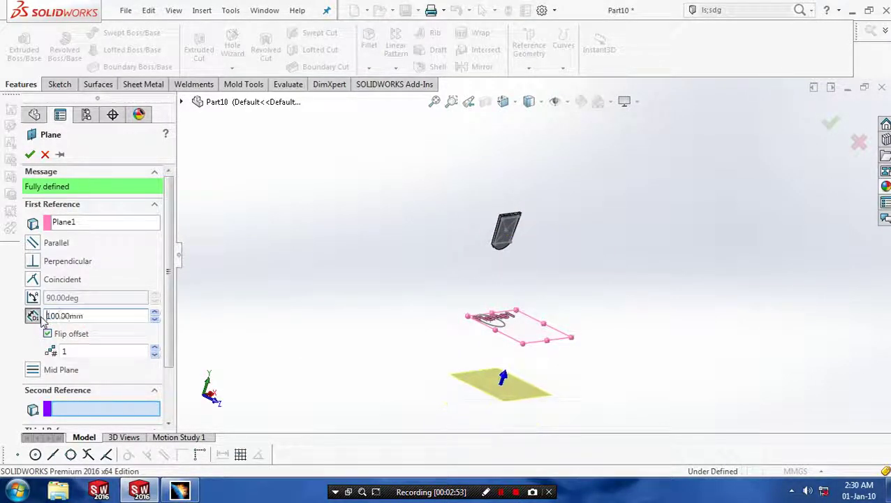
left_click(29, 155)
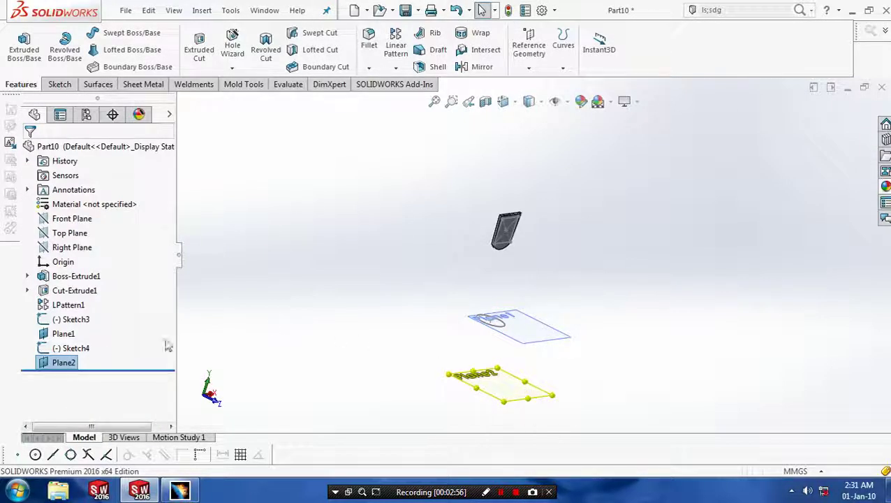
right_click(72, 364)
left_click(126, 174)
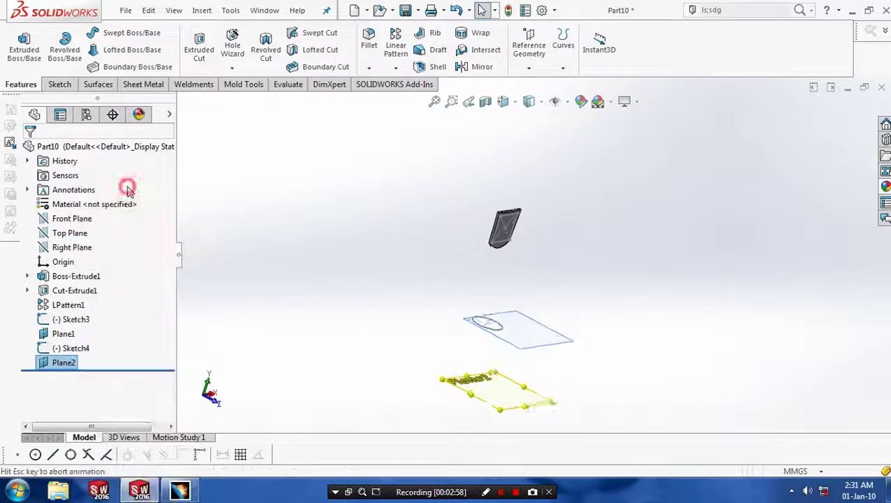
Step: Sketch a smaller circle of about 11.95 mm radius on Plane2, centred under the first circle
left_click(60, 84)
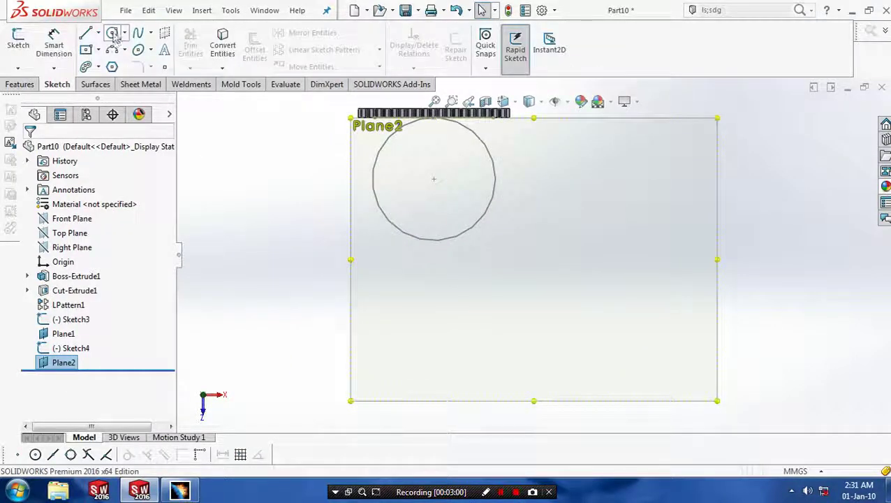
left_click(113, 34)
left_click(434, 180)
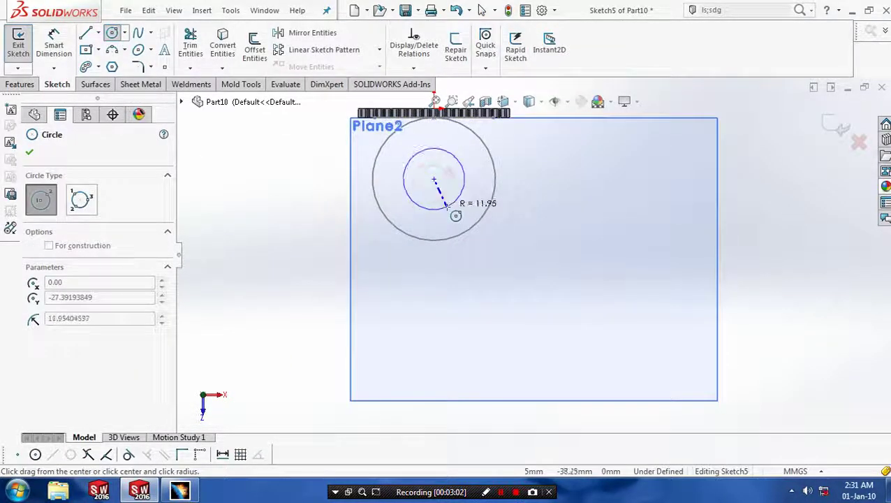
left_click(447, 207)
left_click(30, 151)
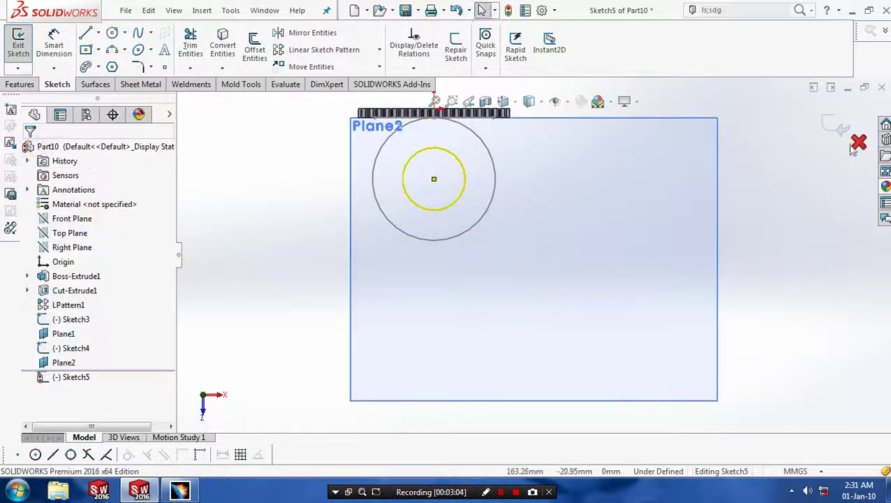
left_click(832, 125)
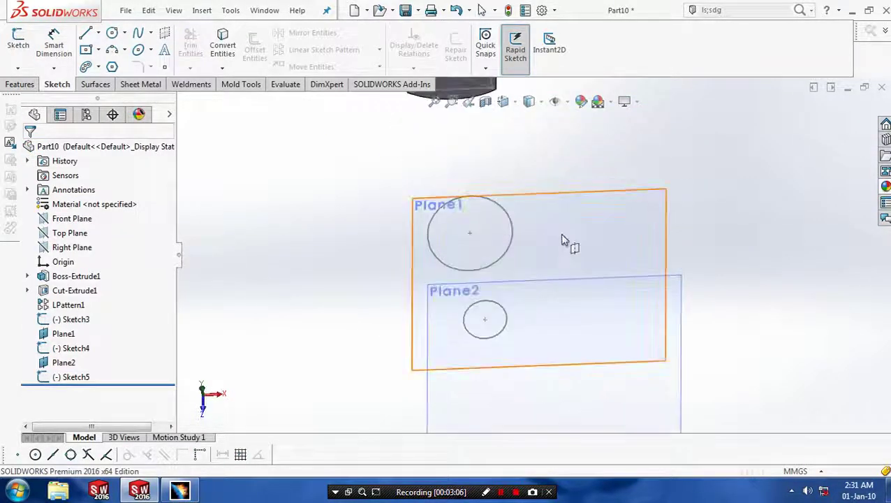
Step: Hide Plane1 and Plane2
middle_click_drag(617, 284, 596, 314)
right_click(590, 315)
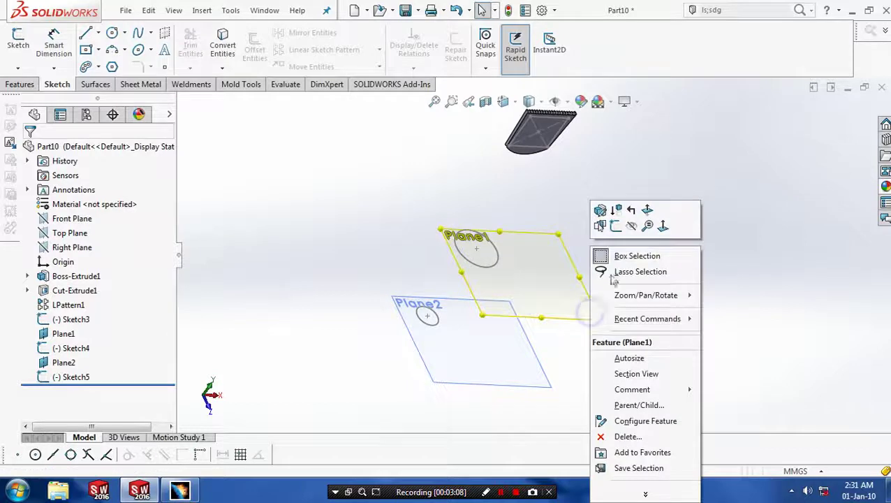
left_click(631, 225)
right_click(538, 381)
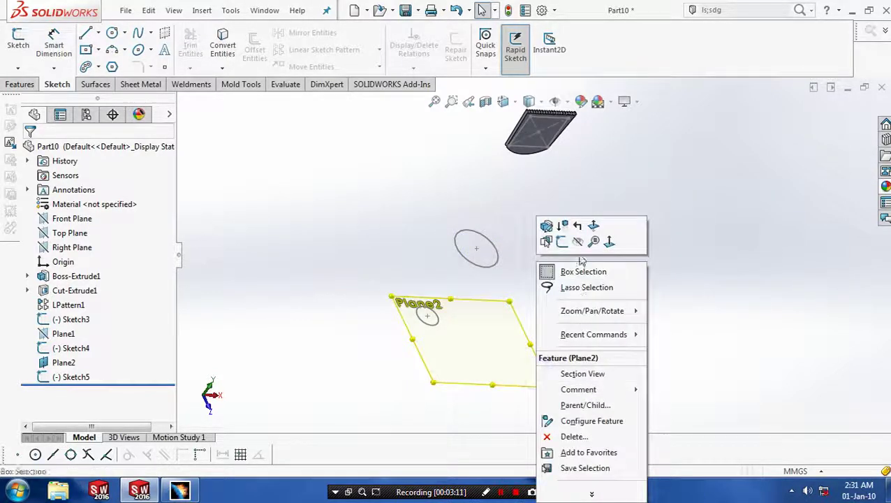
left_click(578, 241)
middle_click_drag(583, 246, 483, 211)
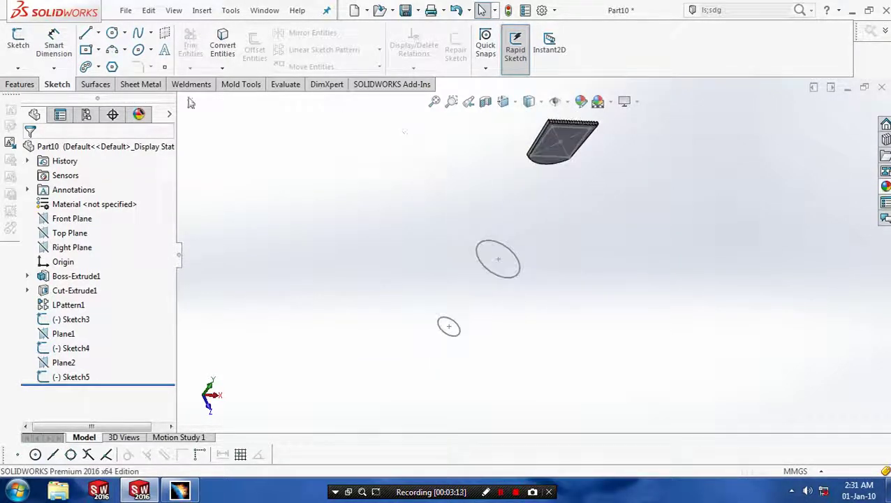
left_click(96, 85)
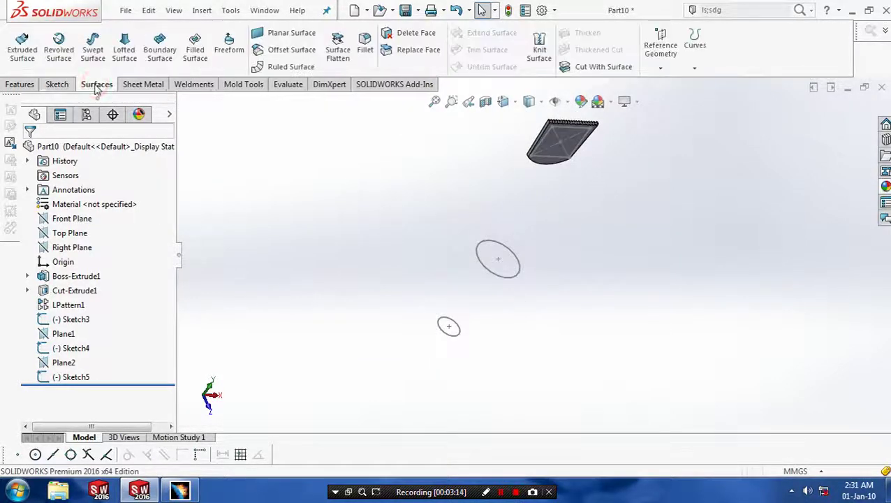
Step: Loft a surface through the Sketch3, Sketch4 and Sketch5 profiles
left_click(127, 53)
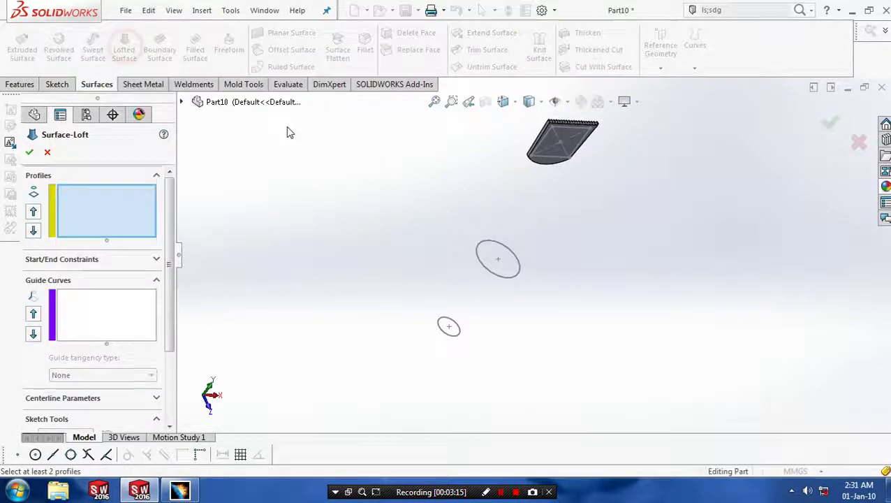
left_click(556, 163)
left_click(515, 261)
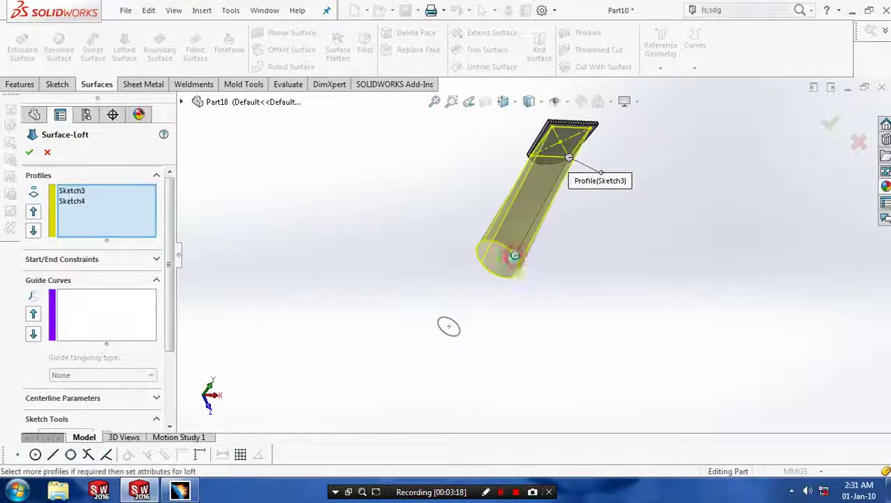
left_click(453, 339)
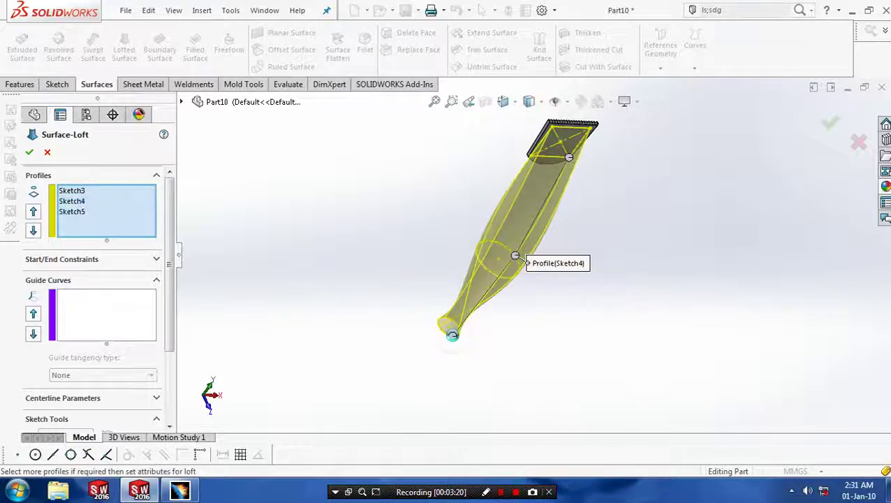
mouse_move(538, 345)
middle_mouse_down()
mouse_move(487, 354)
mouse_move(513, 343)
middle_mouse_up()
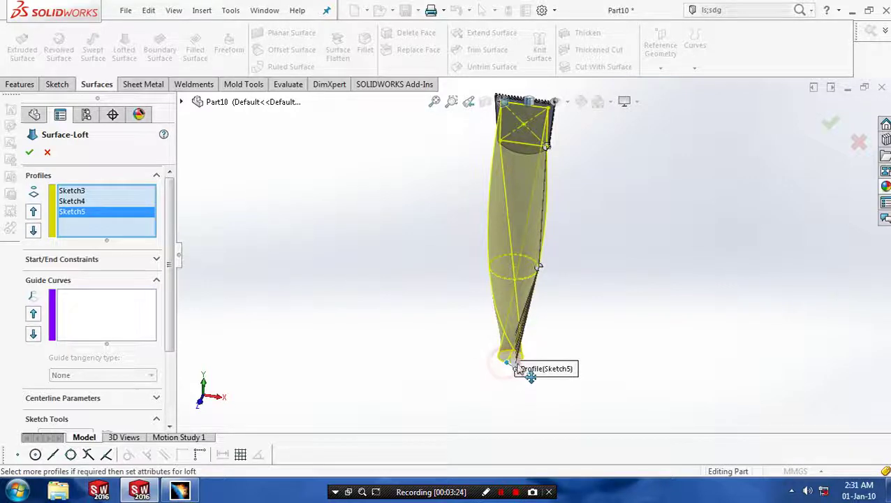
mouse_move(502, 390)
middle_mouse_down()
mouse_move(459, 368)
mouse_move(497, 378)
middle_mouse_up()
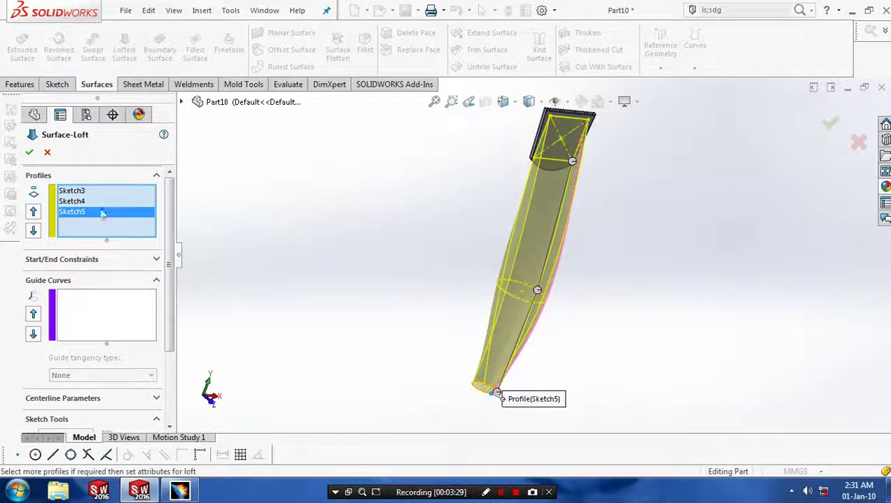
left_click(28, 152)
Step: Reopen Surface-Loft1 for editing and orbit to inspect its twisted preview
middle_click_drag(209, 224, 162, 301)
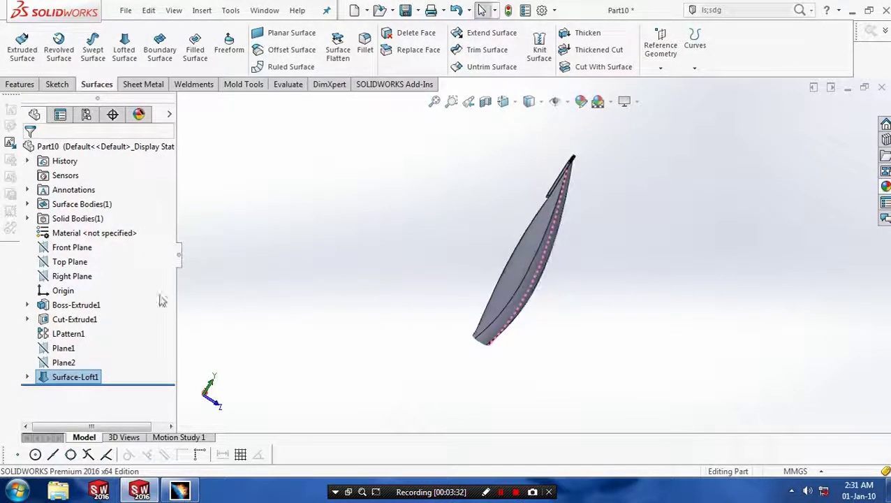
right_click(84, 377)
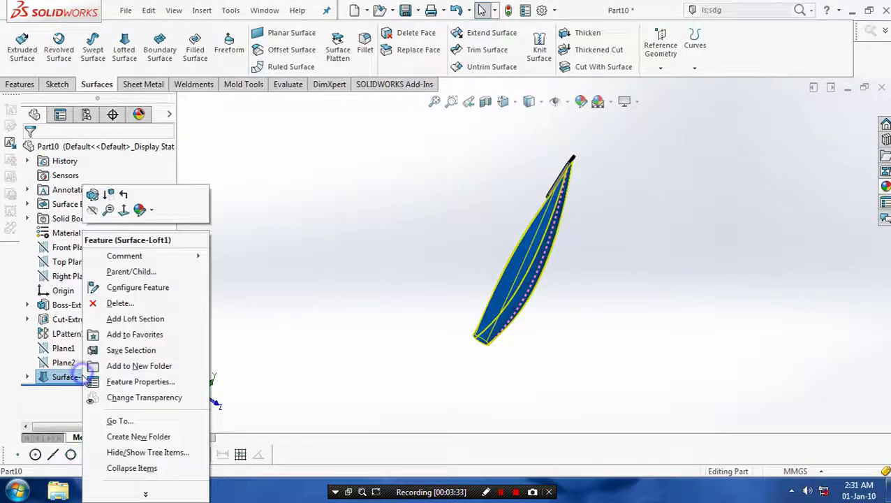
left_click(92, 194)
scroll(587, 269, "down", 3)
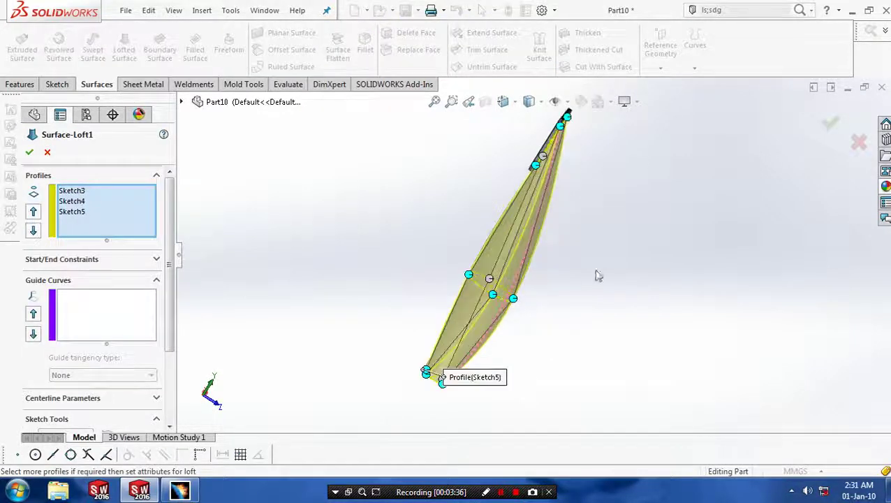
middle_click_drag(574, 277, 491, 258)
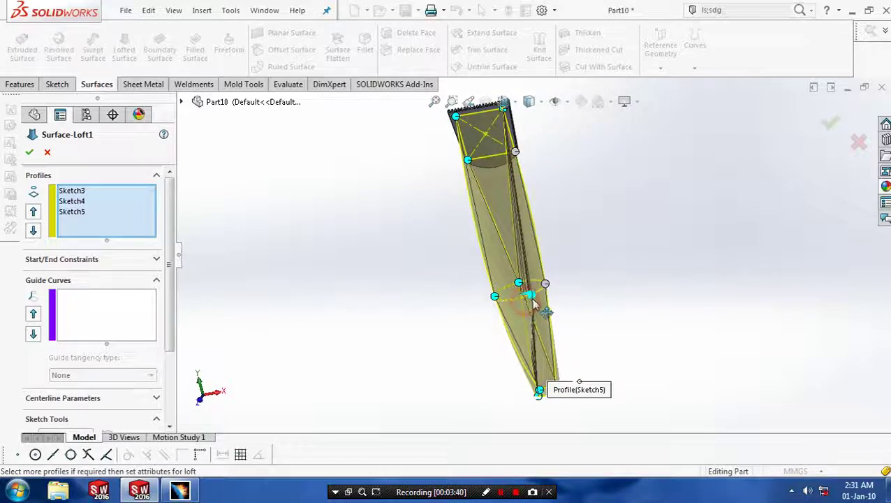
middle_click_drag(547, 362, 511, 346)
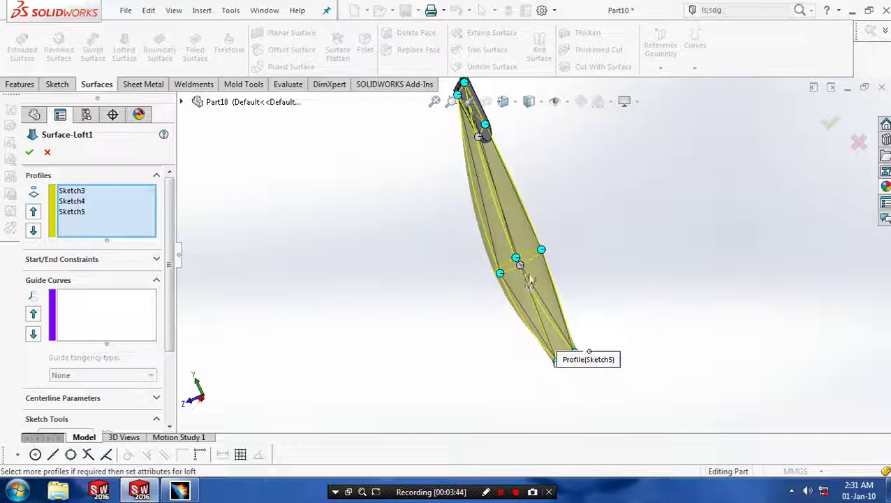
middle_click_drag(579, 267, 535, 257)
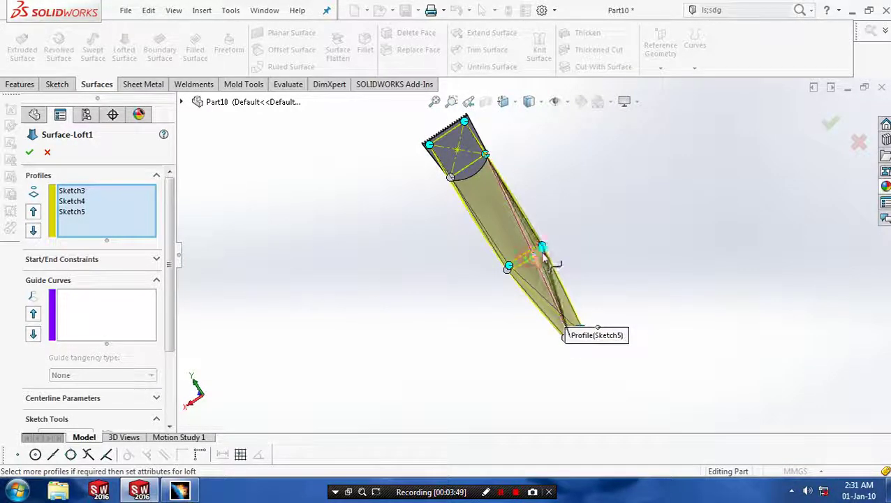
middle_click_drag(593, 274, 548, 307)
middle_click_drag(508, 246, 525, 385)
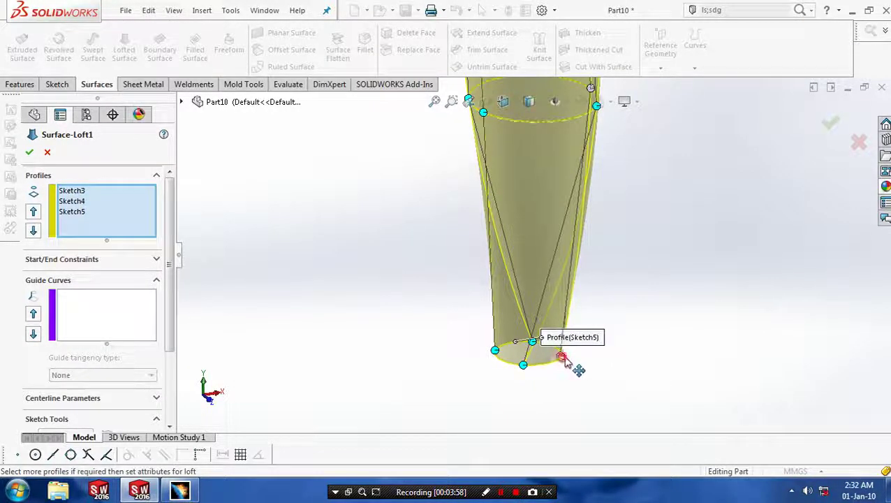
Step: Drag the Sketch5 connector handles to remove the twist and accept the loft
left_click_drag(564, 358, 578, 374)
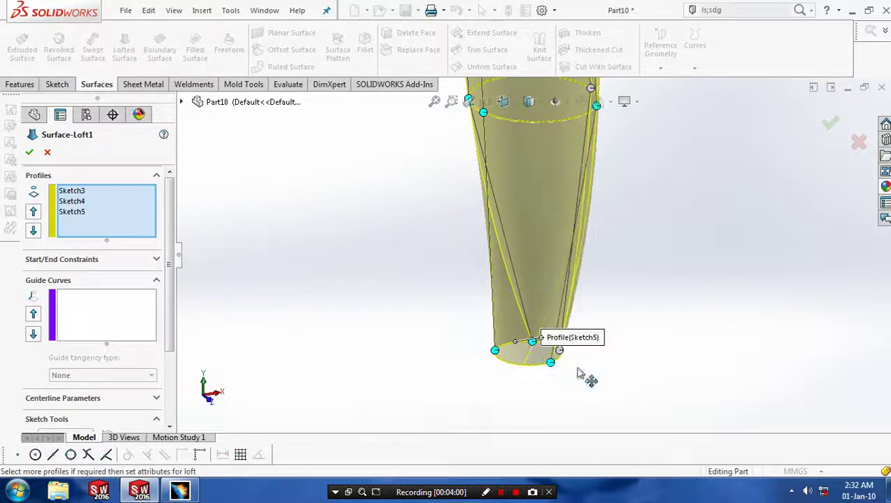
middle_click_drag(617, 334, 618, 295)
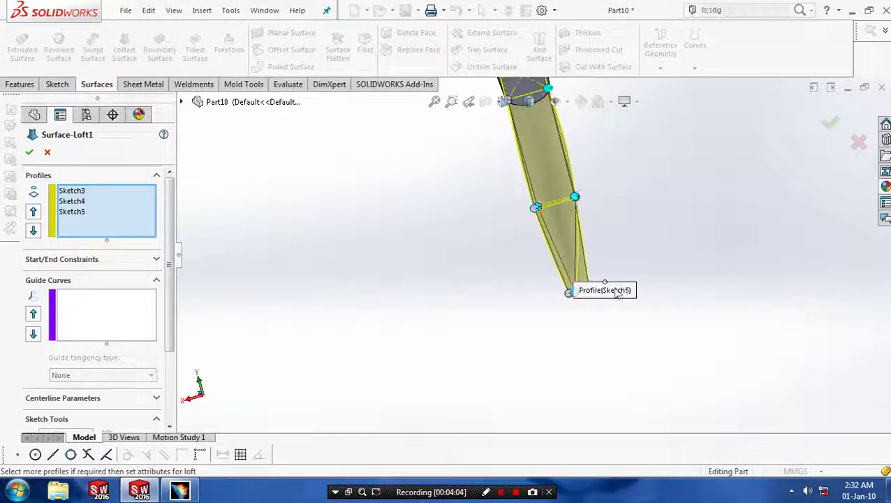
left_click_drag(618, 294, 563, 359)
scroll(589, 303, "down", 5)
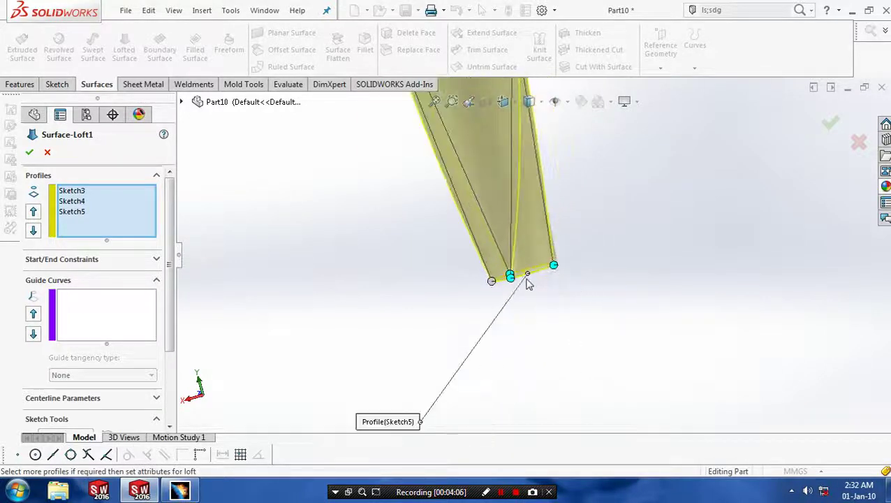
left_click_drag(503, 278, 613, 284)
scroll(608, 283, "up", 4)
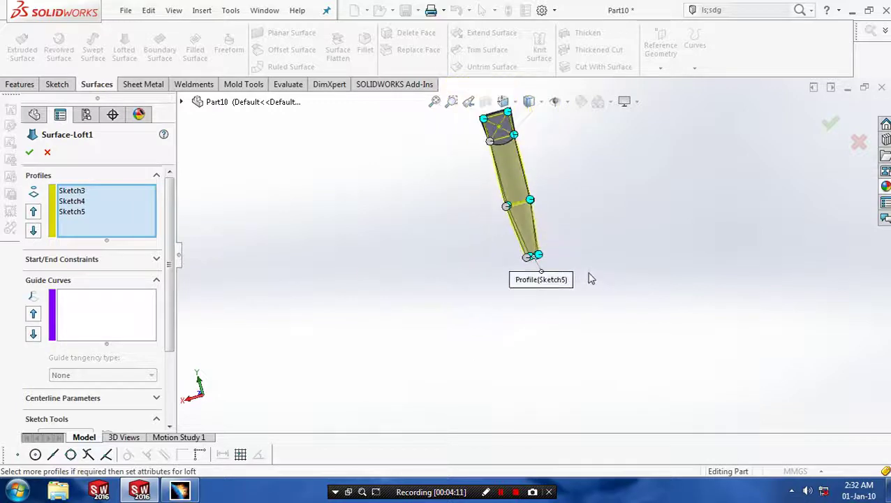
middle_click_drag(433, 288, 573, 279)
scroll(458, 275, "down", 2)
middle_click_drag(459, 275, 400, 293)
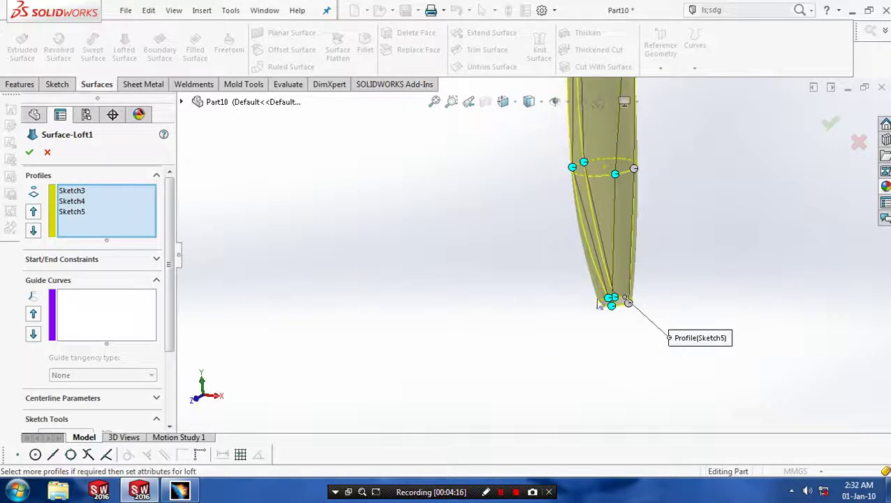
scroll(593, 324, "down", 3)
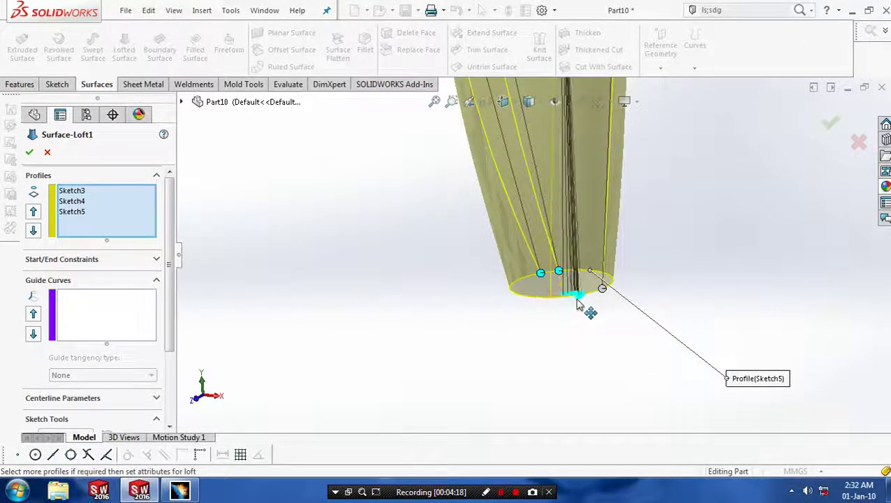
scroll(538, 315, "up", 3)
scroll(529, 320, "up", 2)
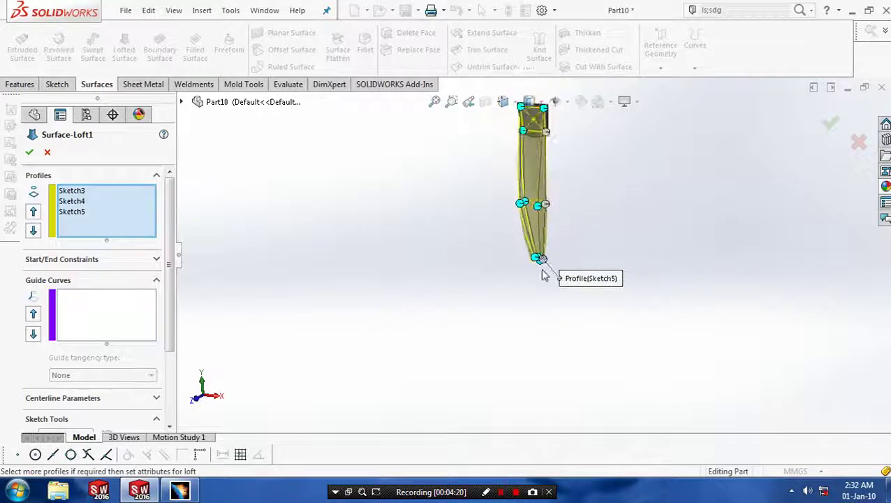
middle_click_drag(529, 319, 509, 268)
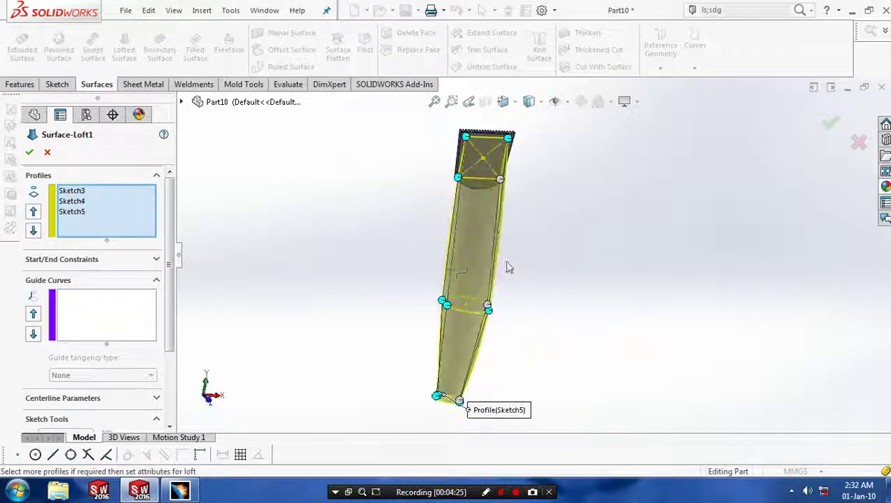
scroll(509, 314, "down", 2)
middle_click_drag(509, 314, 451, 316)
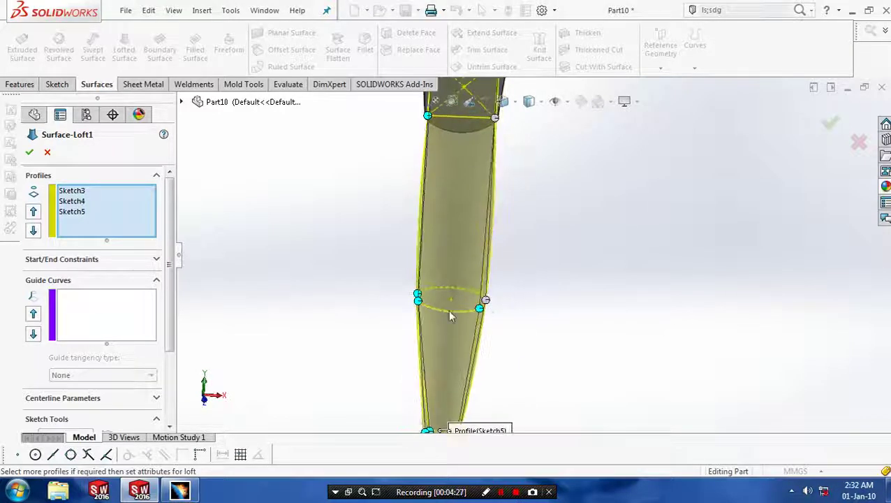
key("Return")
Step: Create Surface-Fill1 over the open tip using its four tip edges as the boundary
scroll(359, 246, "up", 3)
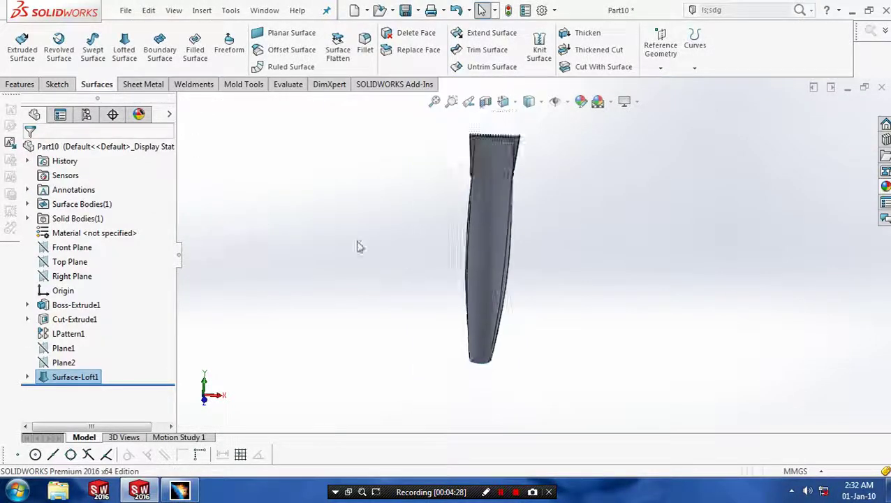
middle_click_drag(358, 247, 539, 300)
scroll(495, 356, "down", 2)
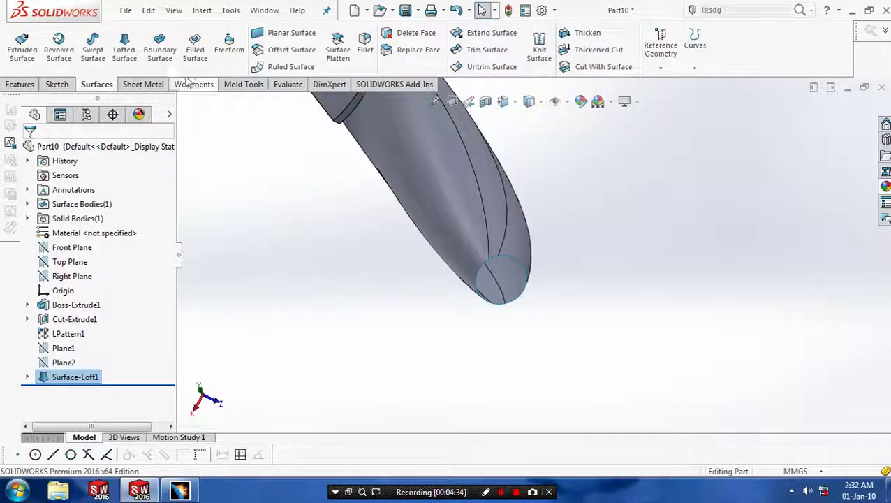
left_click(195, 46)
left_click(528, 285)
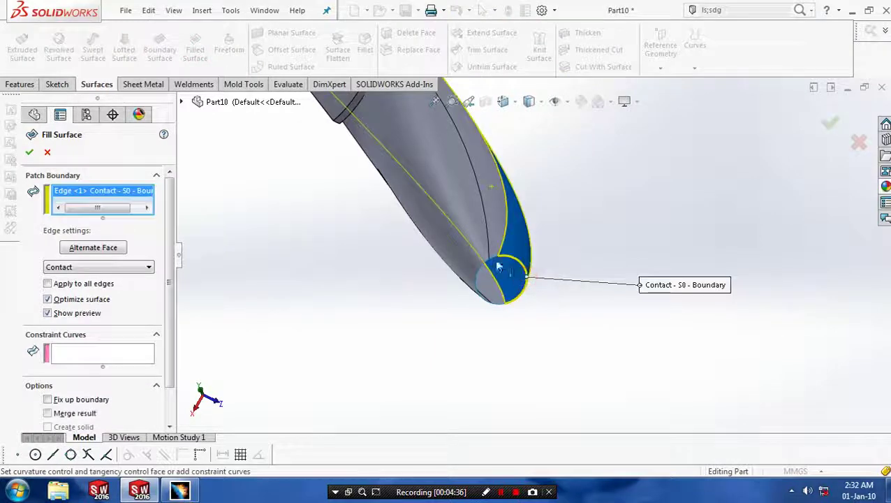
left_click(499, 262)
left_click(481, 274)
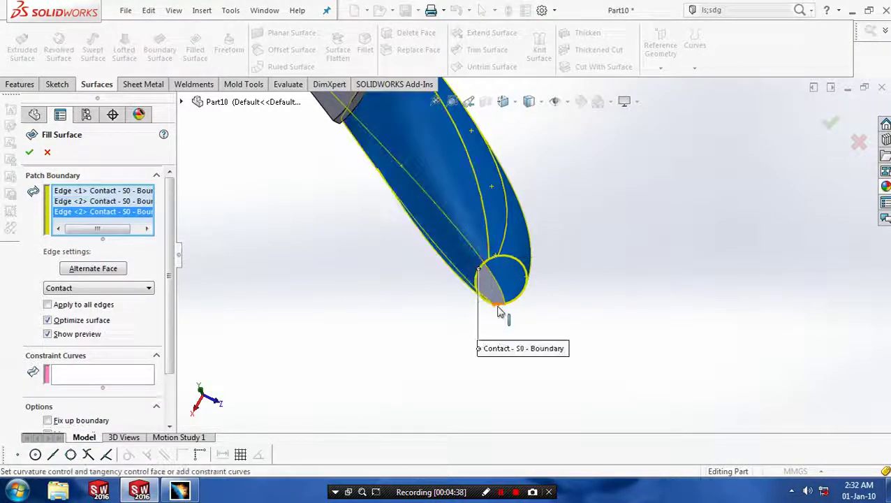
left_click(497, 304)
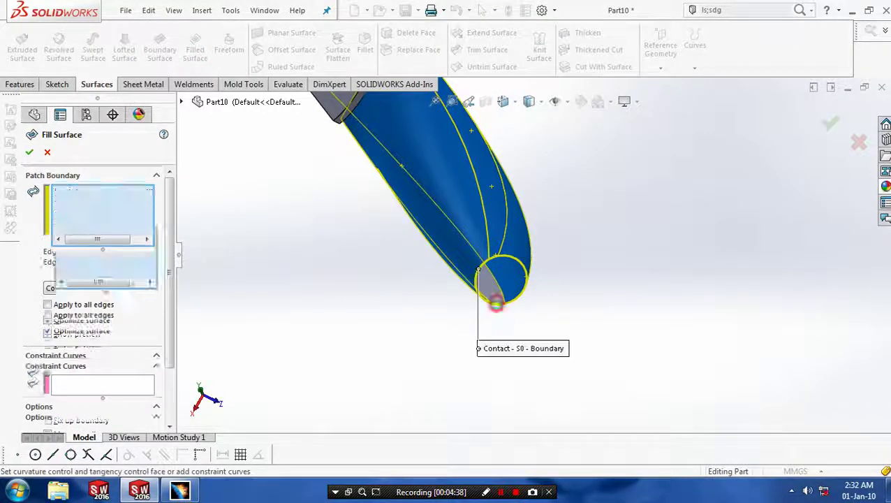
left_click(31, 152)
middle_click_drag(440, 290, 582, 167)
scroll(587, 179, "down", 2)
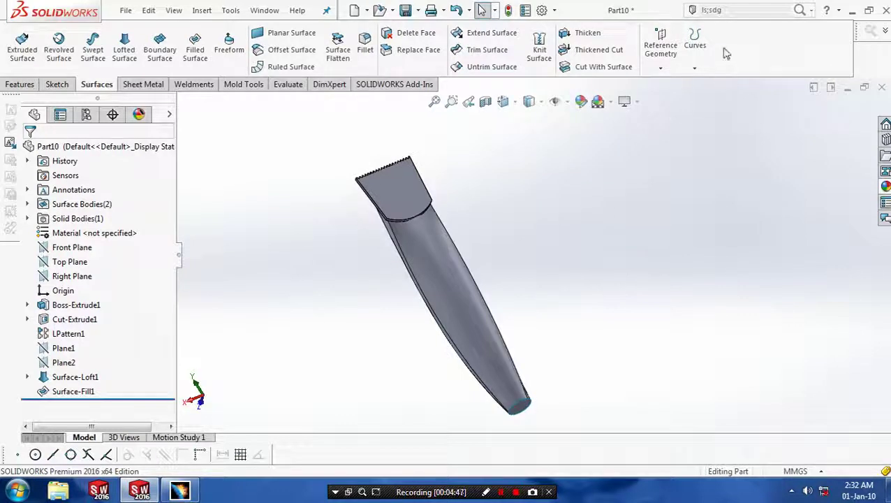
Step: Find the Deform command by searching commands for 'def' and start it
left_click(812, 10)
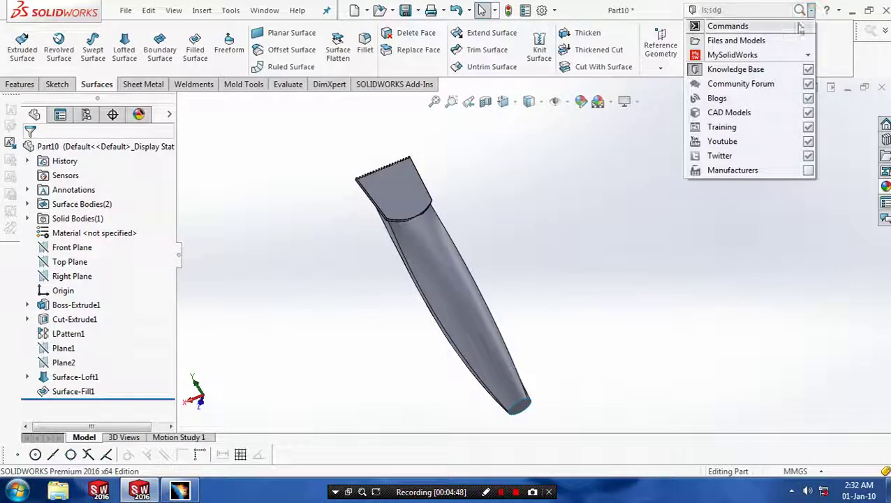
left_click(779, 25)
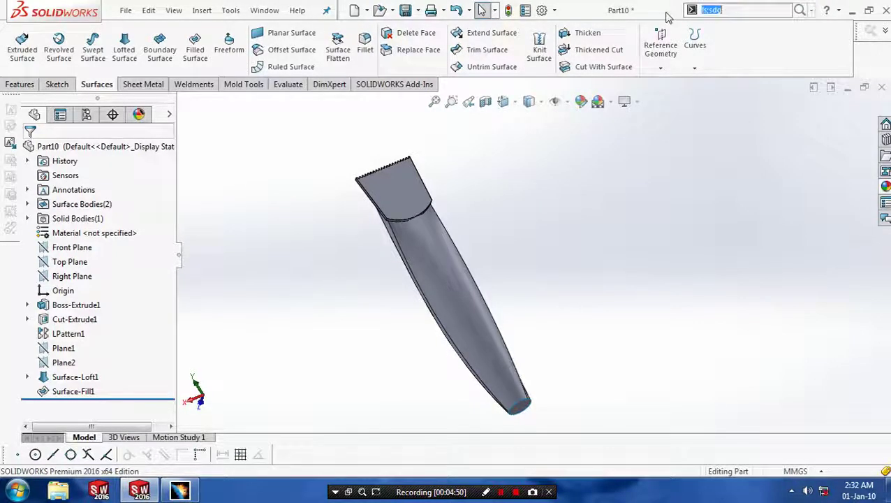
type("def")
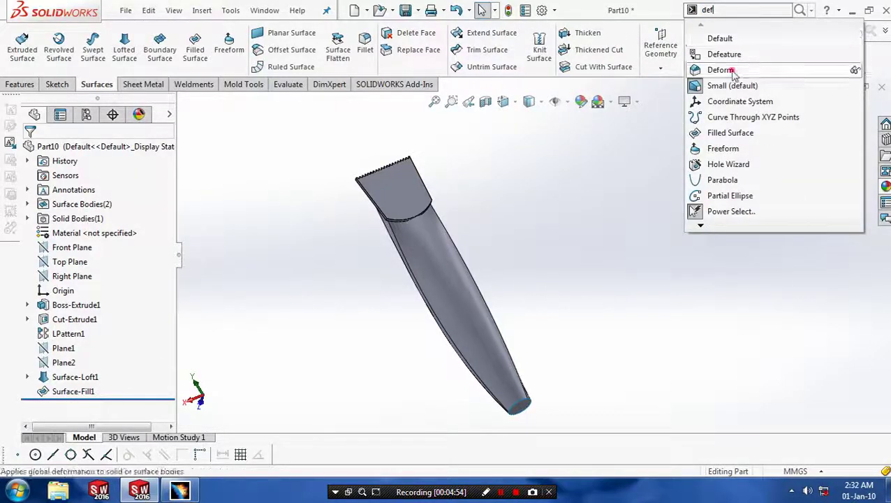
left_click(720, 70)
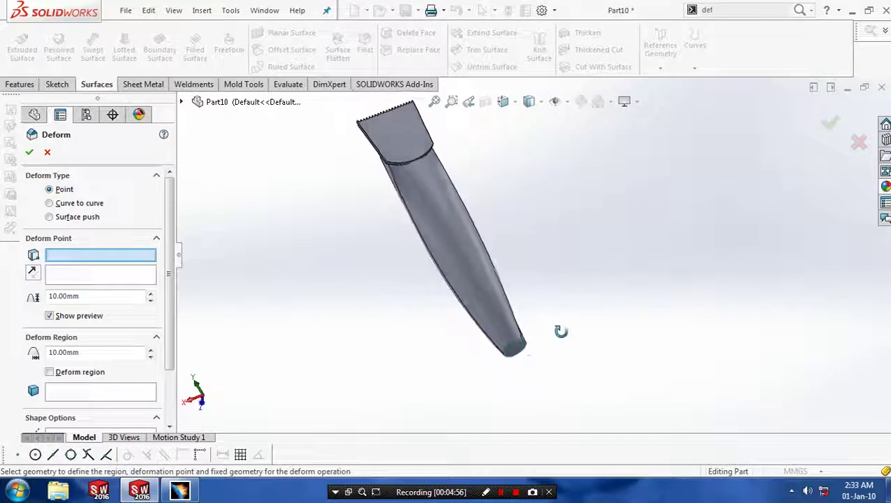
scroll(523, 334, "down", 4)
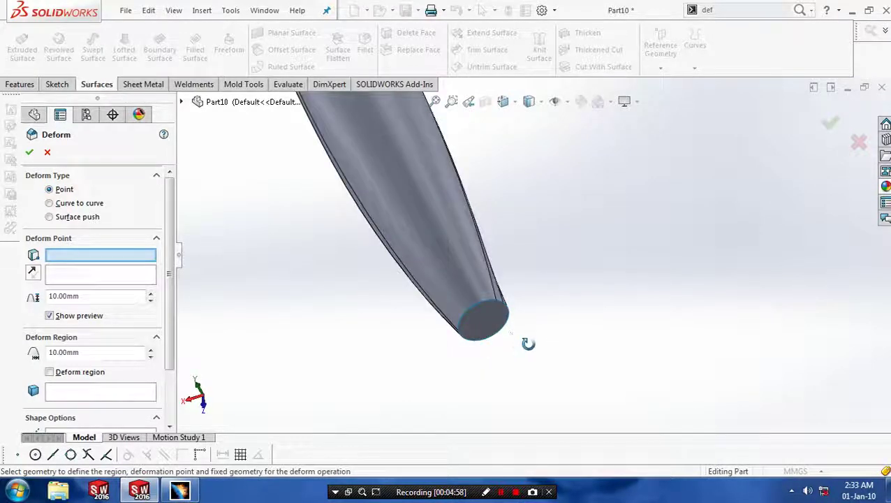
middle_click_drag(528, 343, 521, 336)
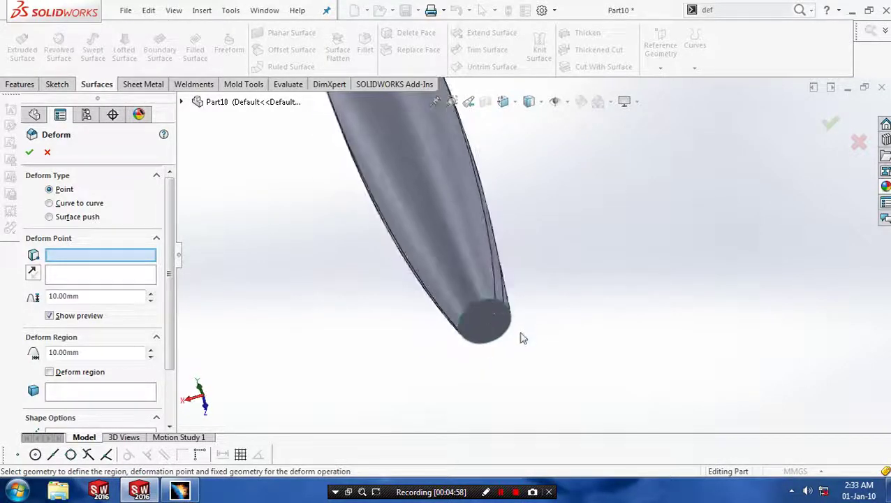
Step: Try a surface-push deform on the end face, then cancel the failed deformation
left_click(50, 217)
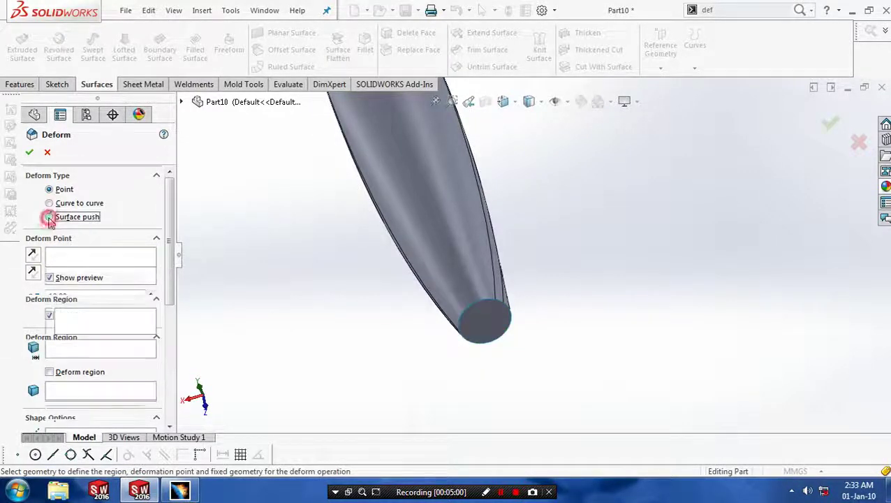
left_click(487, 322)
middle_click_drag(462, 366, 393, 377)
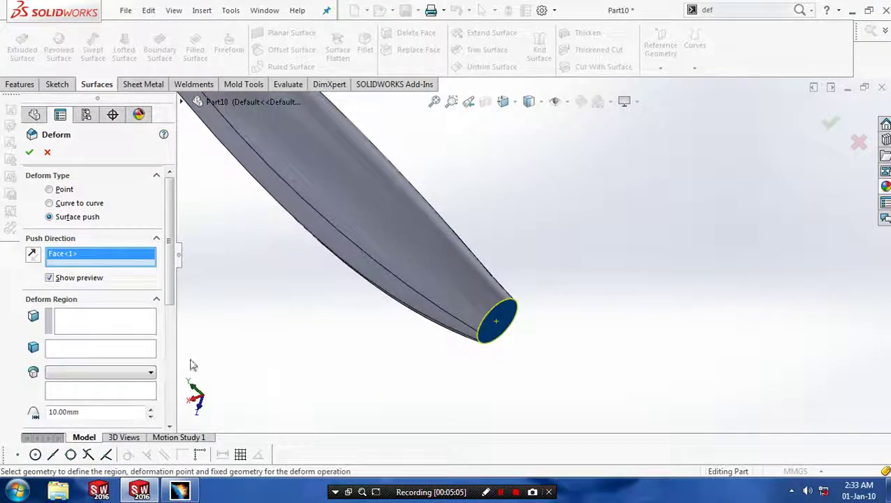
left_click(114, 314)
left_click(504, 326)
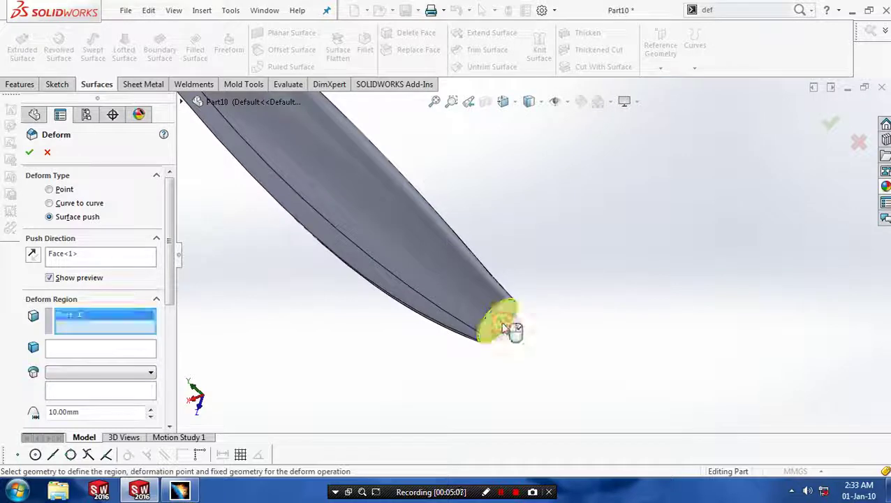
middle_click_drag(530, 366, 450, 360)
middle_click_drag(296, 371, 466, 368)
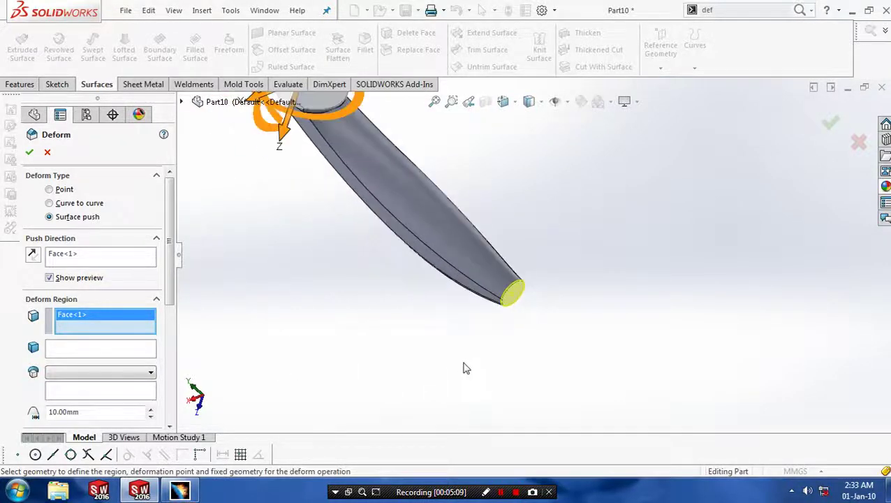
middle_click_drag(432, 338, 242, 354)
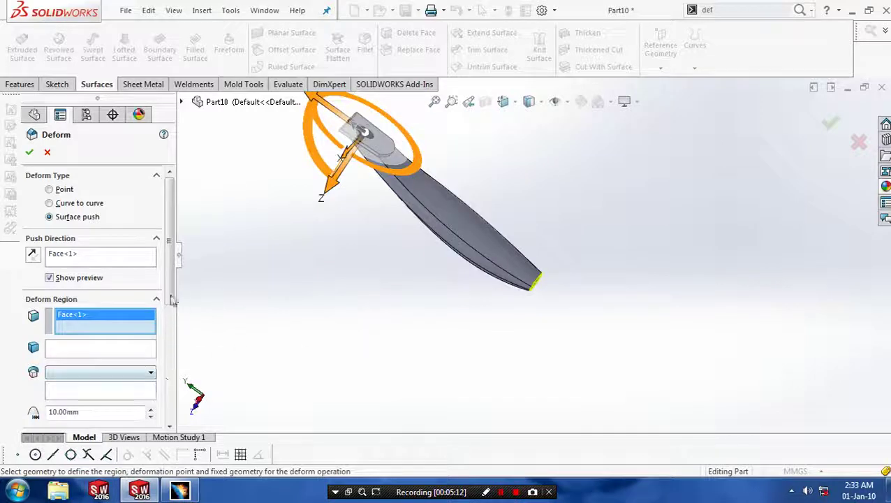
scroll(172, 299, "down", 3)
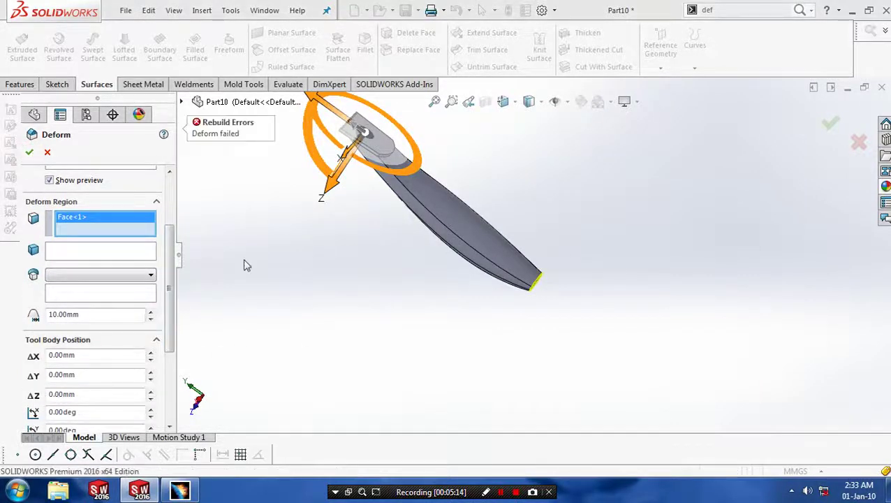
left_click(48, 153)
scroll(655, 324, "down", 2)
middle_click_drag(596, 292, 570, 240)
Step: Add a point-type Deform on the end-cap face with a 12 mm deform region
left_click(746, 14)
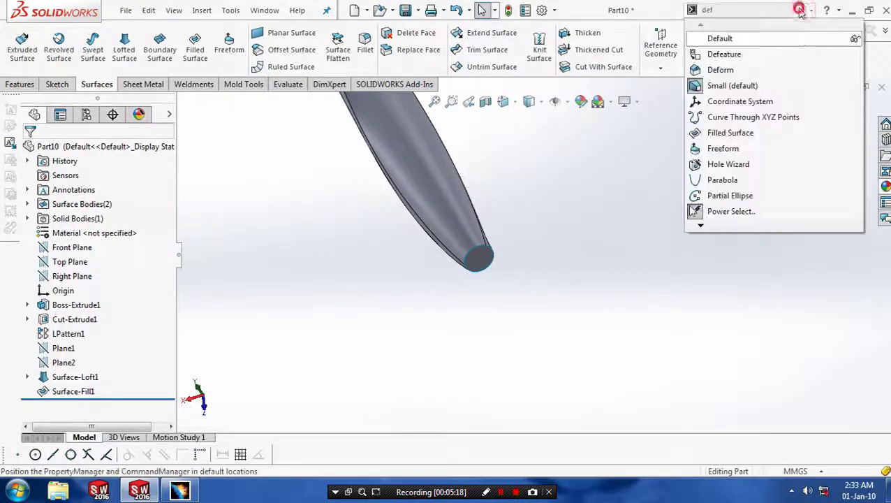
left_click(760, 72)
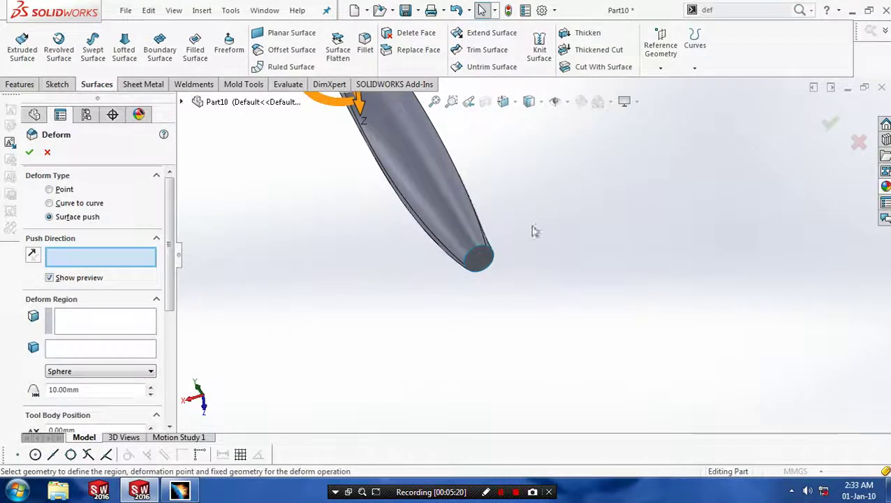
left_click(50, 192)
scroll(503, 272, "down", 4)
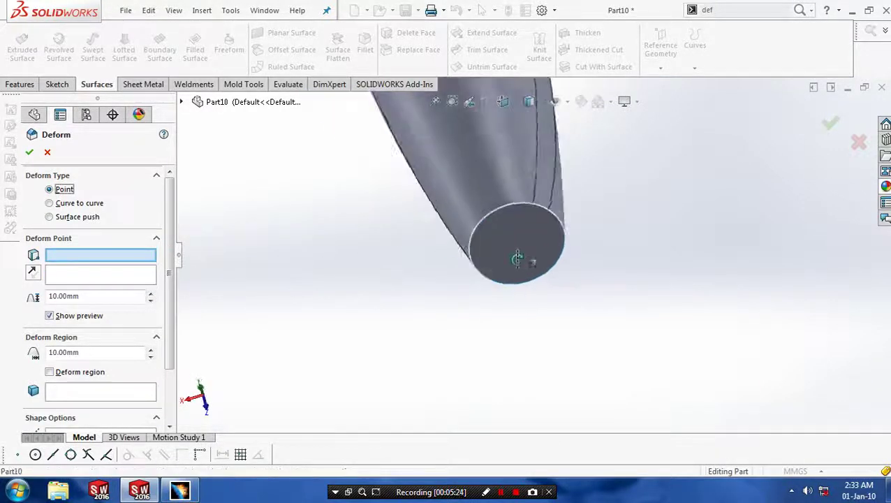
middle_click_drag(517, 259, 516, 241)
left_click(521, 255)
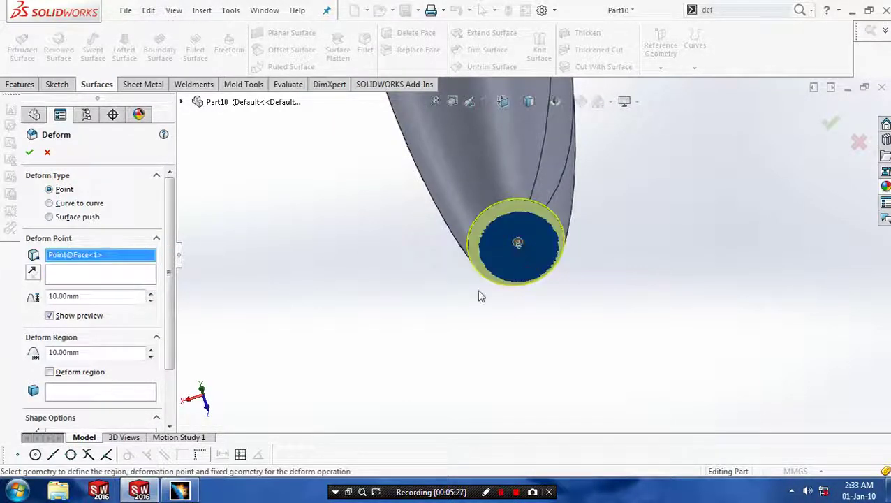
middle_click_drag(477, 294, 471, 333)
scroll(469, 334, "up", 1)
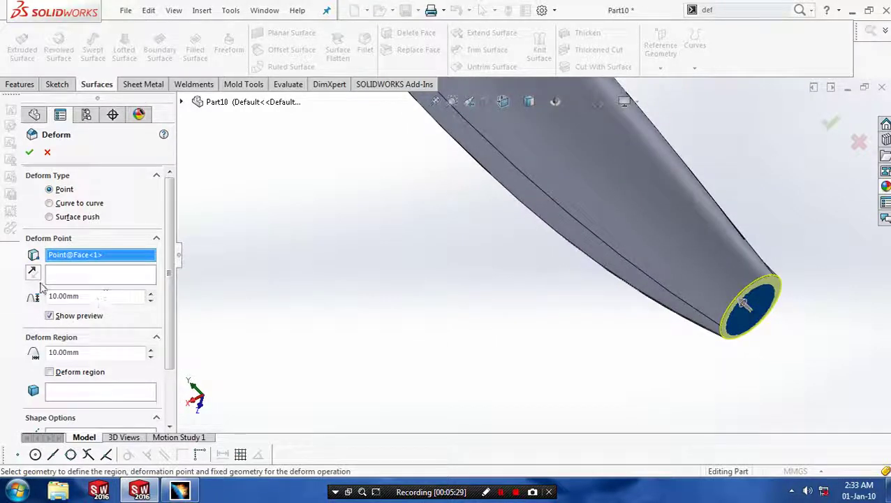
middle_click_drag(415, 340, 583, 370)
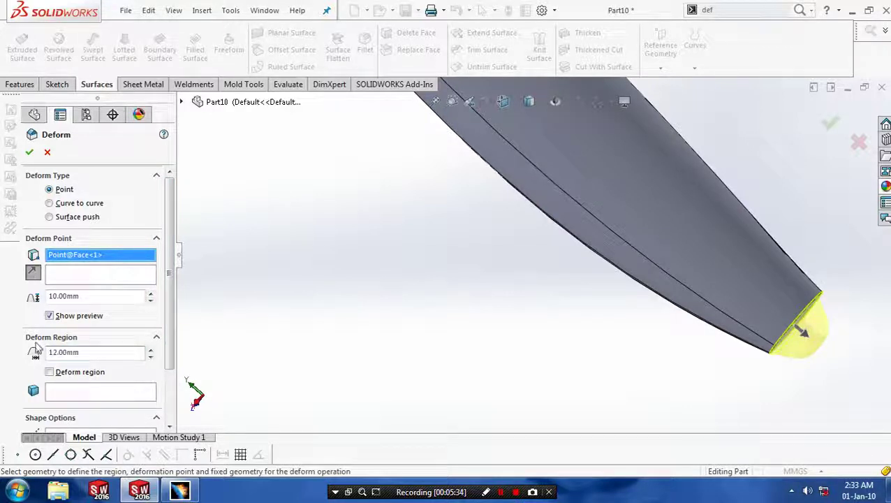
middle_click_drag(585, 351, 512, 351)
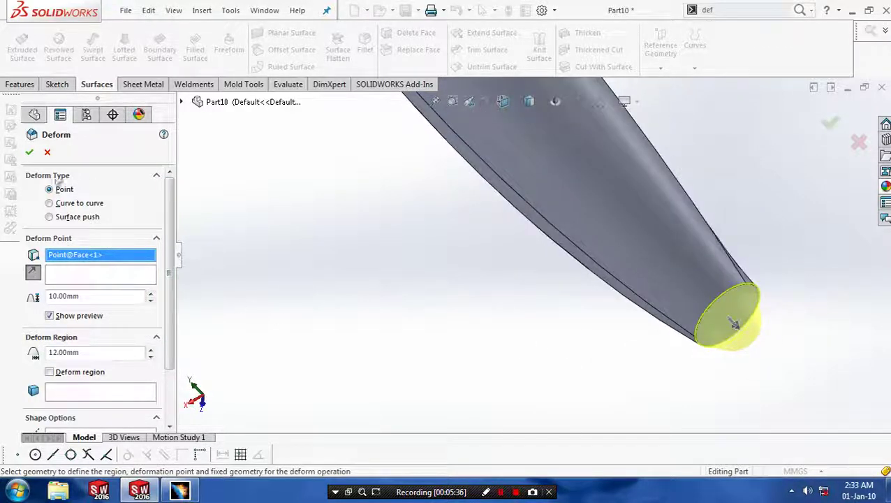
left_click(26, 154)
middle_click_drag(370, 269, 453, 372)
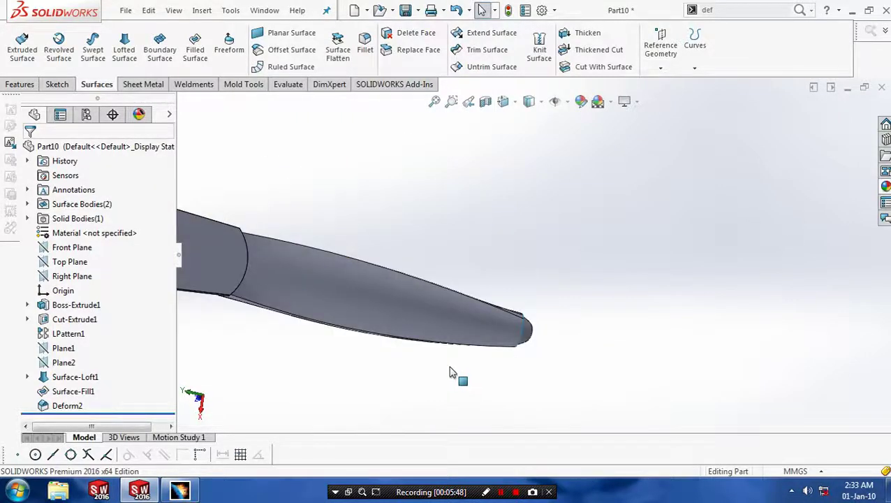
Step: Give the Surface-Loft1 body a red appearance
middle_click_drag(370, 349, 424, 302)
right_click(426, 311)
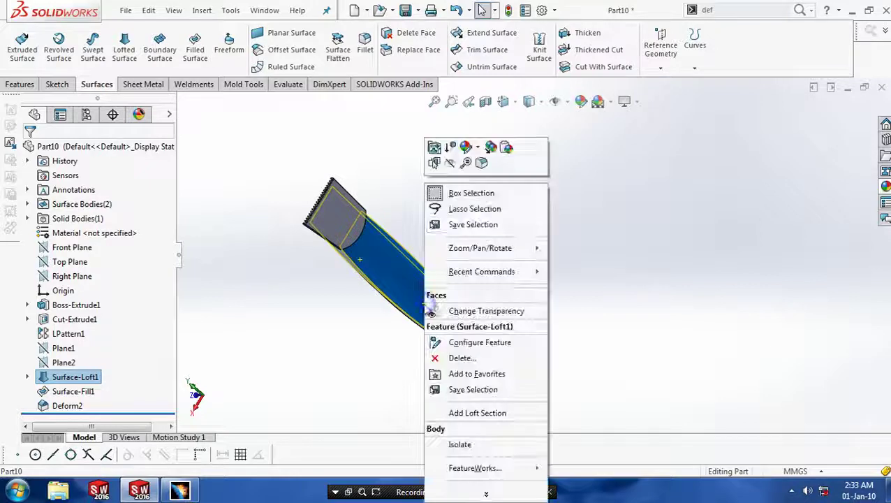
left_click(478, 149)
left_click(481, 173)
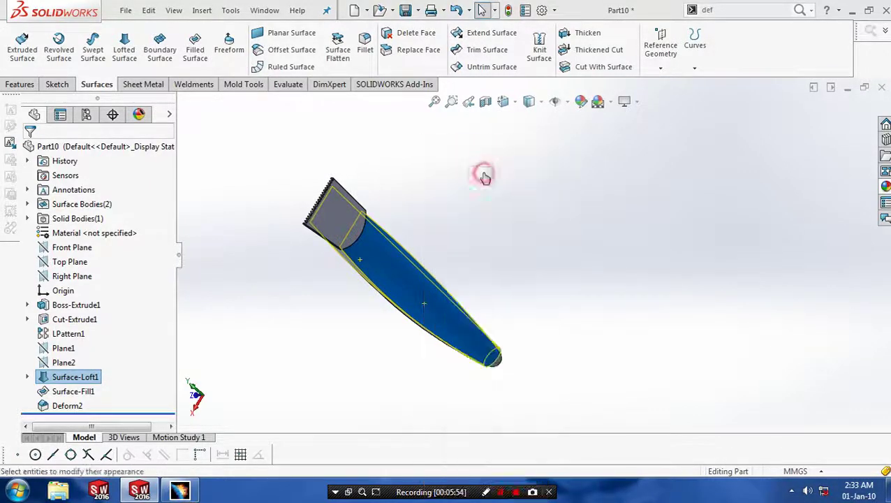
left_click_drag(169, 282, 169, 315)
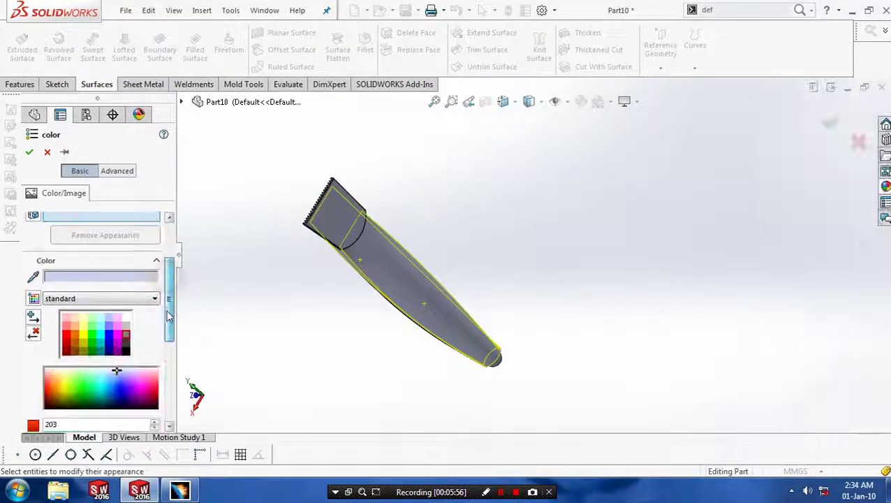
left_click(66, 336)
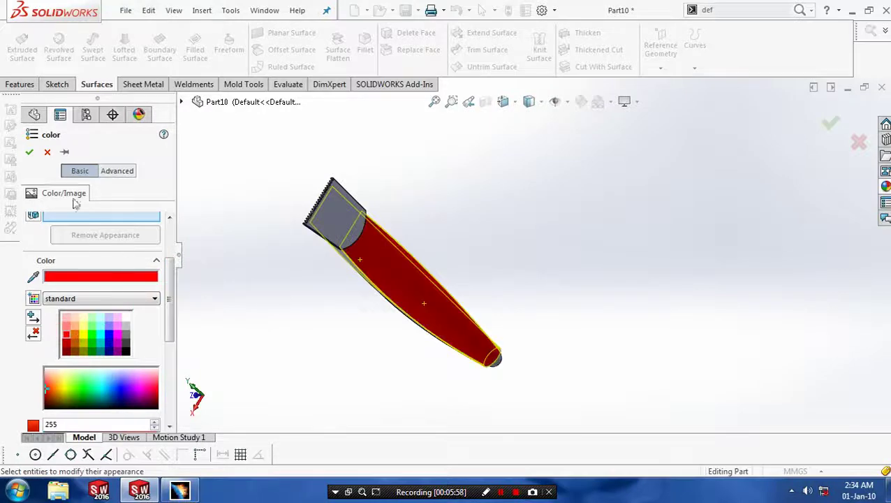
left_click(29, 152)
Step: Colour the two narrow flat side faces light grey
middle_click_drag(270, 338, 380, 291)
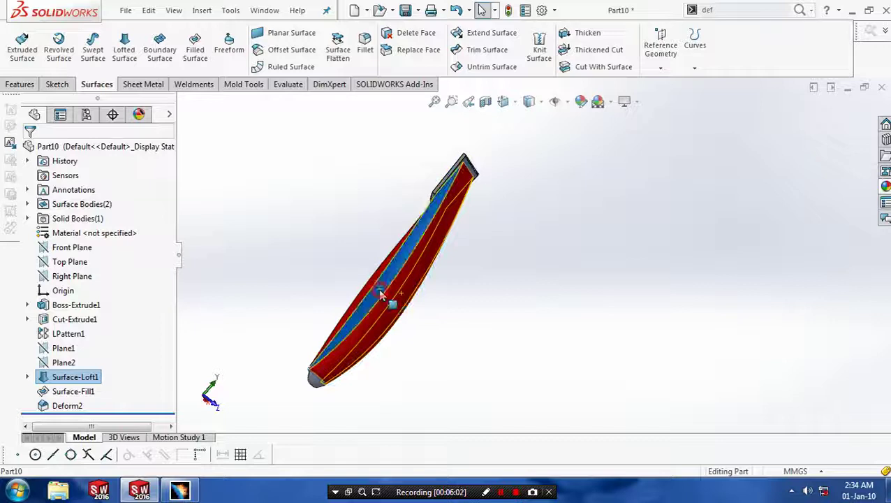
right_click(380, 294)
left_click(424, 149)
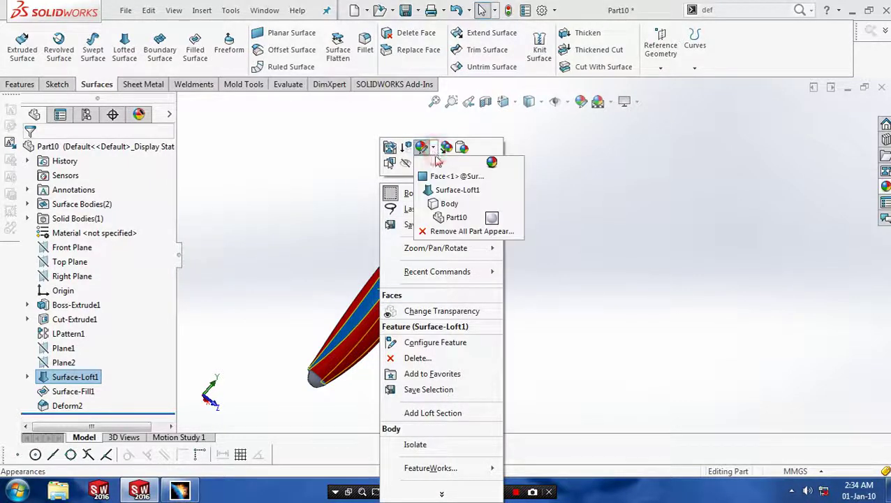
left_click(447, 176)
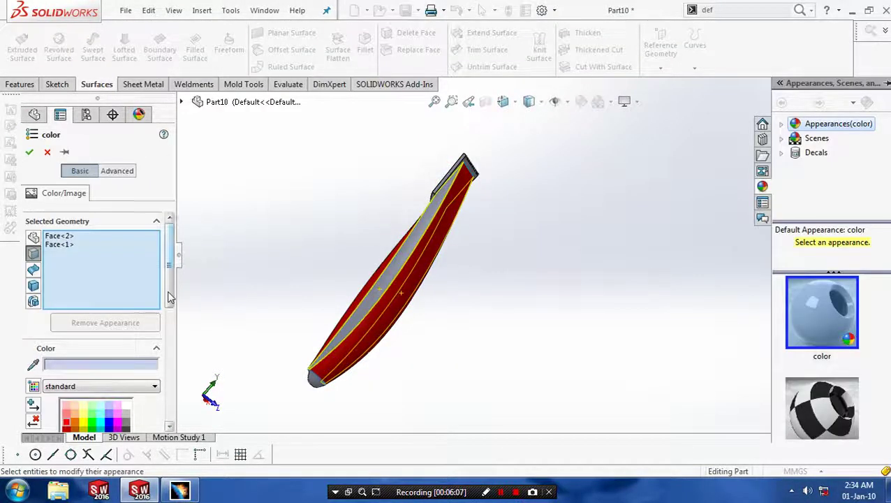
left_click(171, 297)
left_click(126, 305)
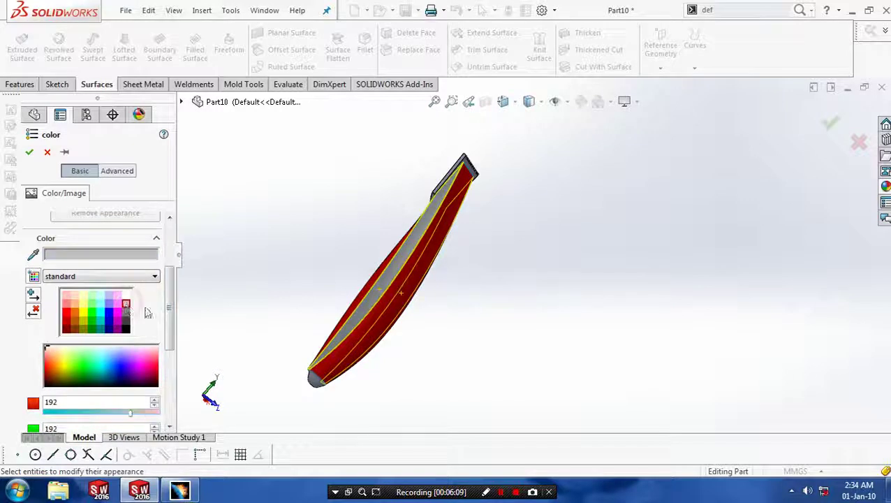
left_click(28, 154)
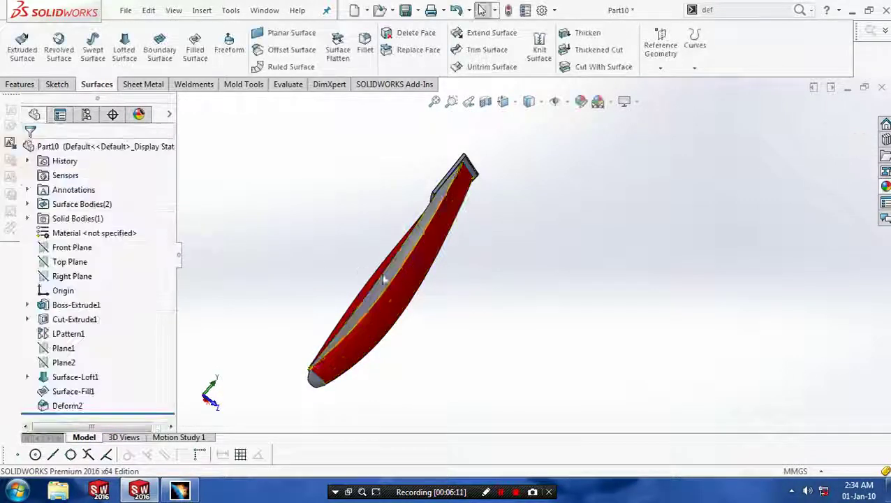
Step: Turn the view Normal To the Front Plane and show the Sketch tools
middle_click_drag(472, 299, 454, 292)
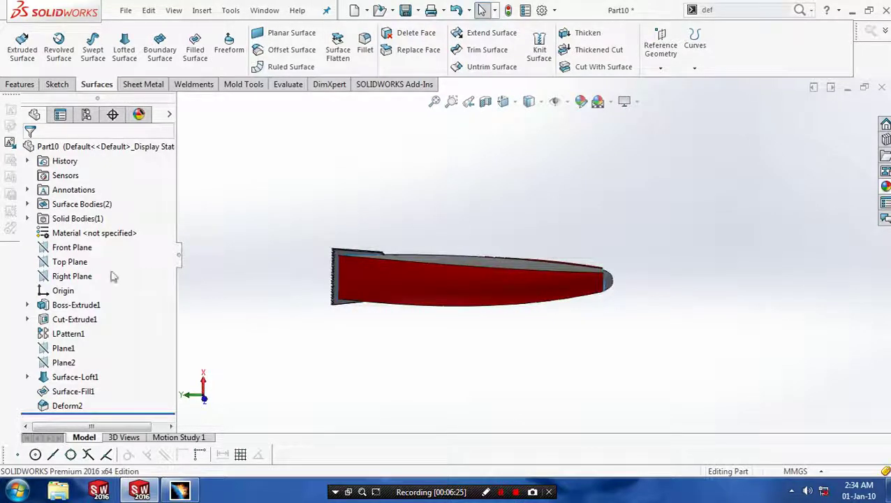
left_click(79, 249)
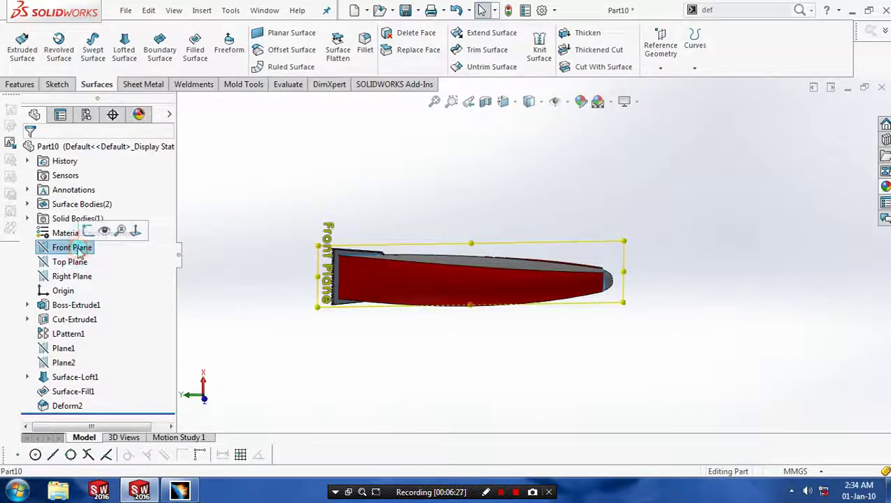
right_click(80, 248)
left_click(135, 230)
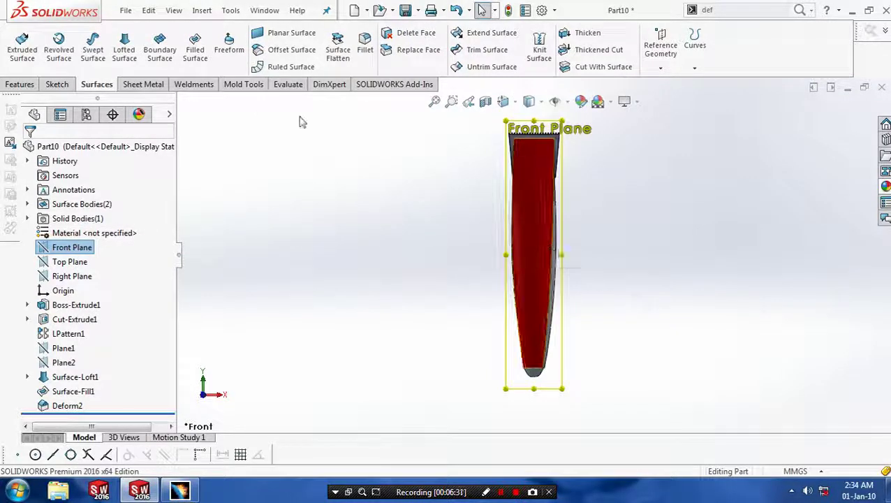
left_click(59, 85)
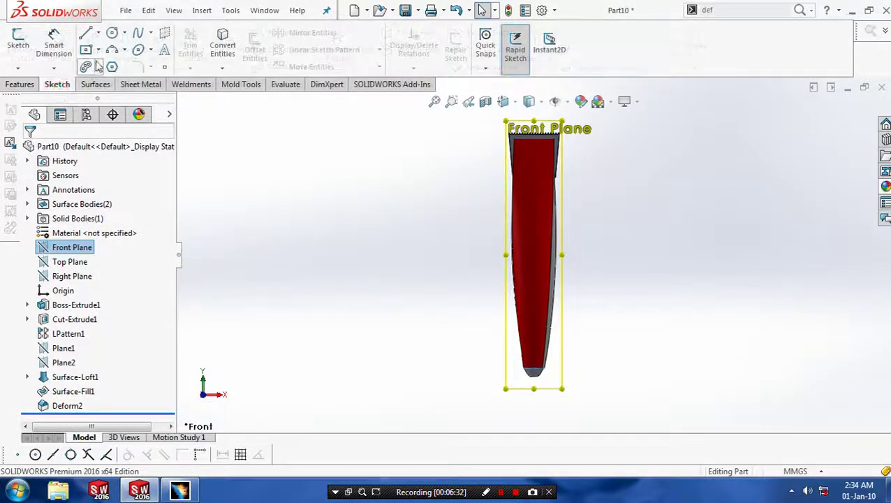
Step: Place sketch text PHILIPS on the Front Plane over the body and untick Use document font
left_click(163, 53)
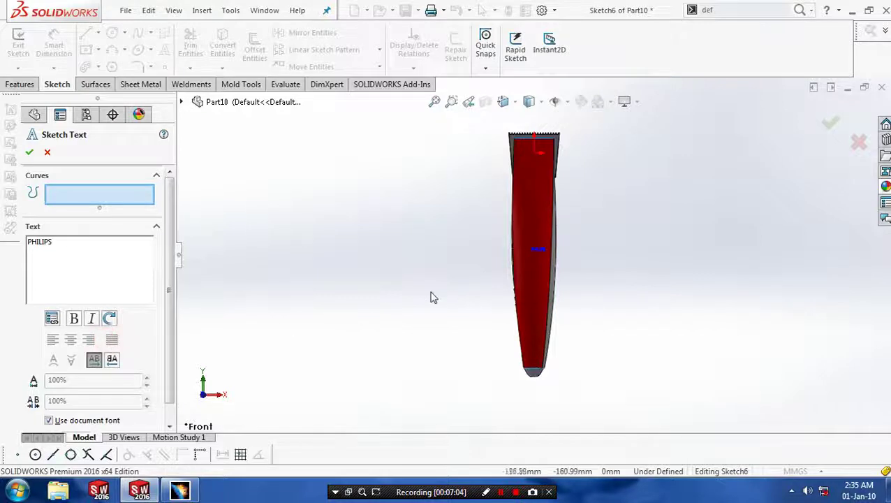
left_click(166, 342)
scroll(603, 271, "down", 6)
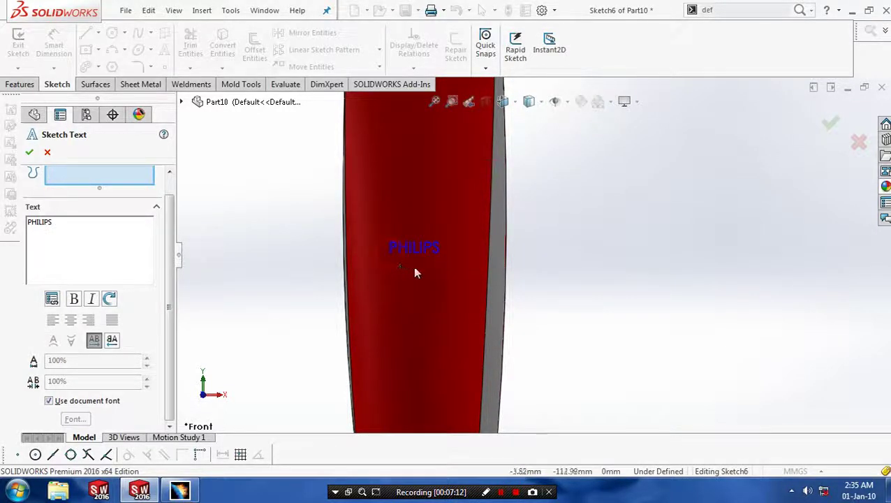
scroll(510, 303, "up", 5)
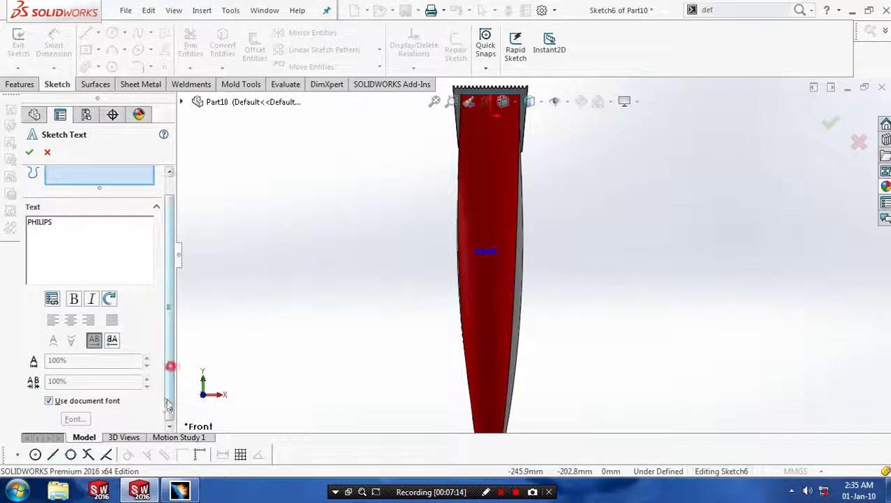
left_click(50, 402)
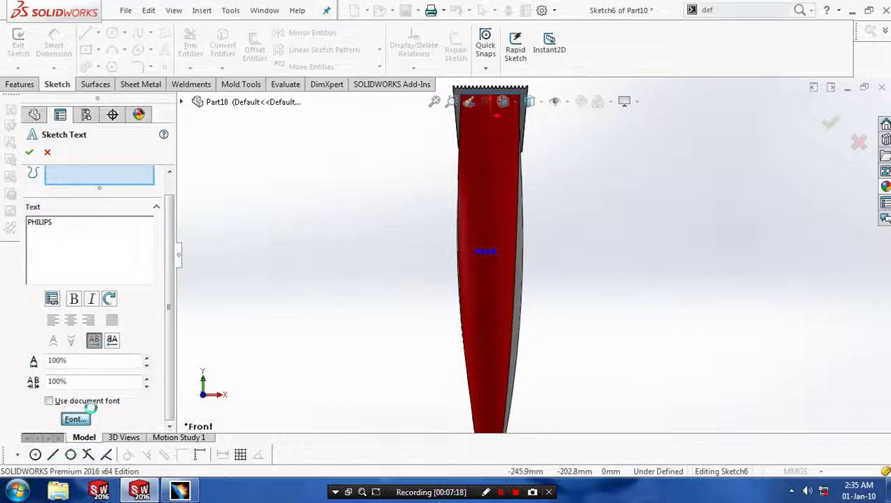
Step: Raise the PHILIPS text height from 3.5 mm to 6 mm, then 10 mm
left_click(75, 419)
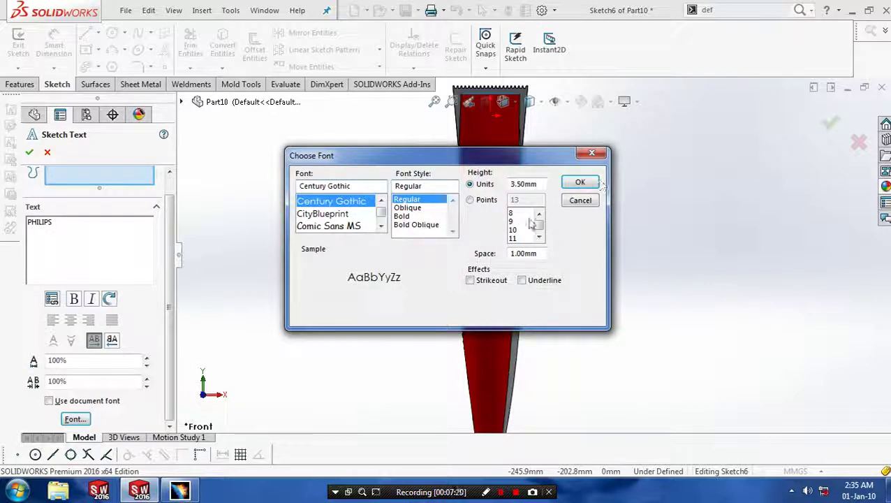
double_click(542, 184)
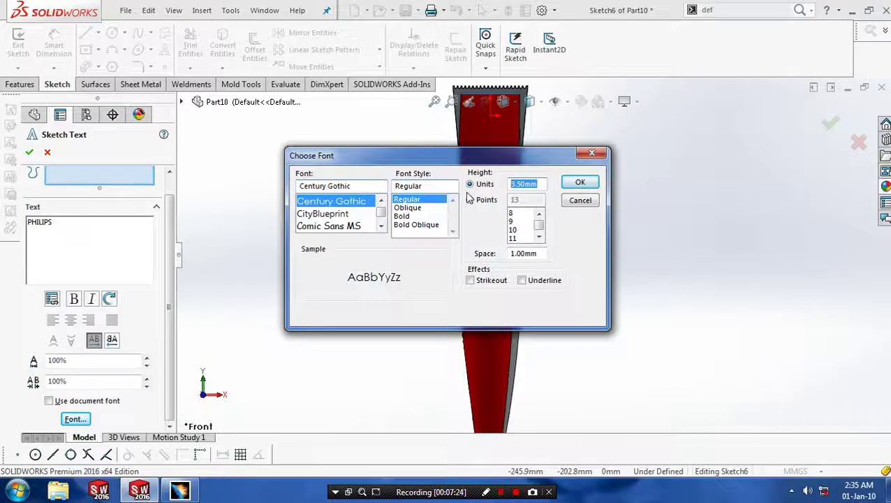
type("6")
key("Return")
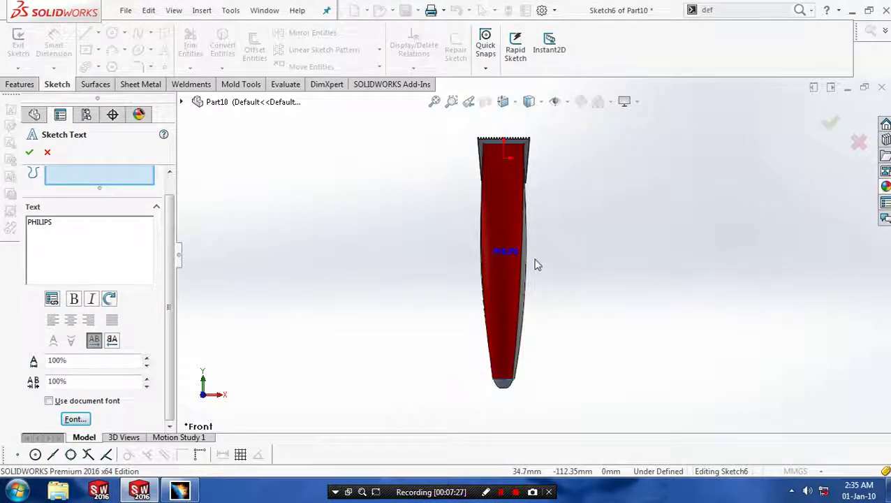
scroll(537, 265, "down", 2)
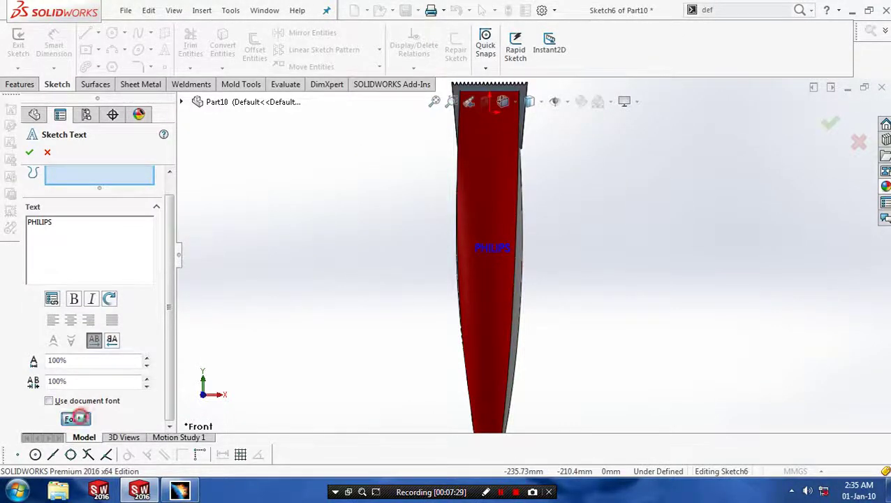
left_click(77, 418)
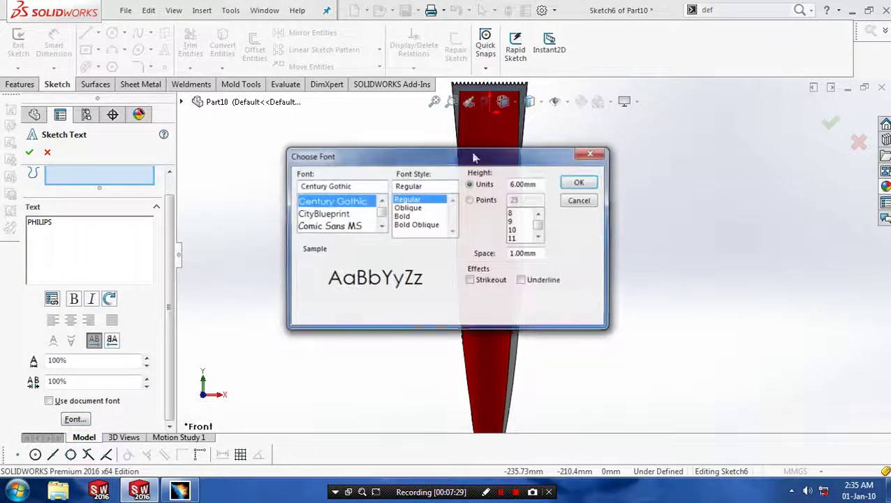
left_click(541, 229)
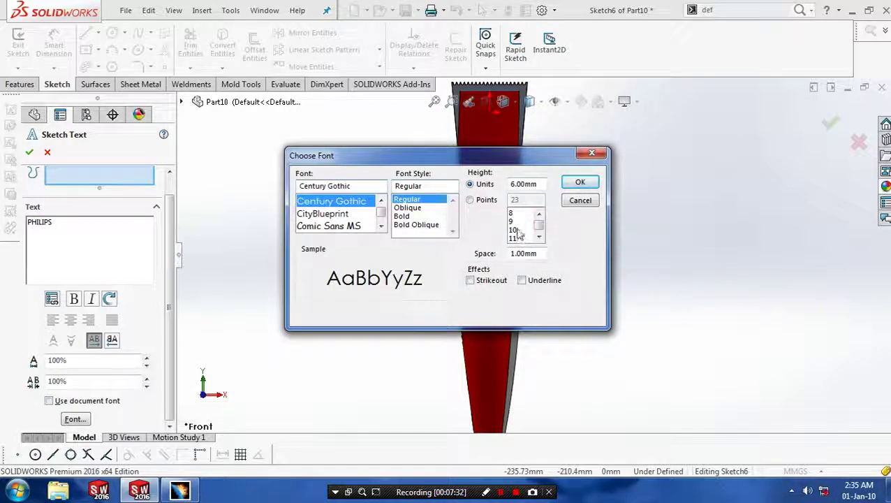
double_click(538, 183)
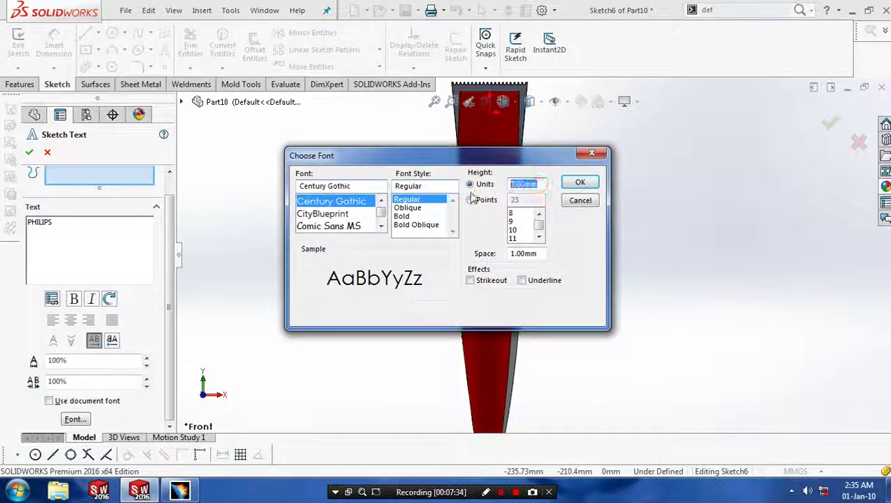
type("10")
key("Return")
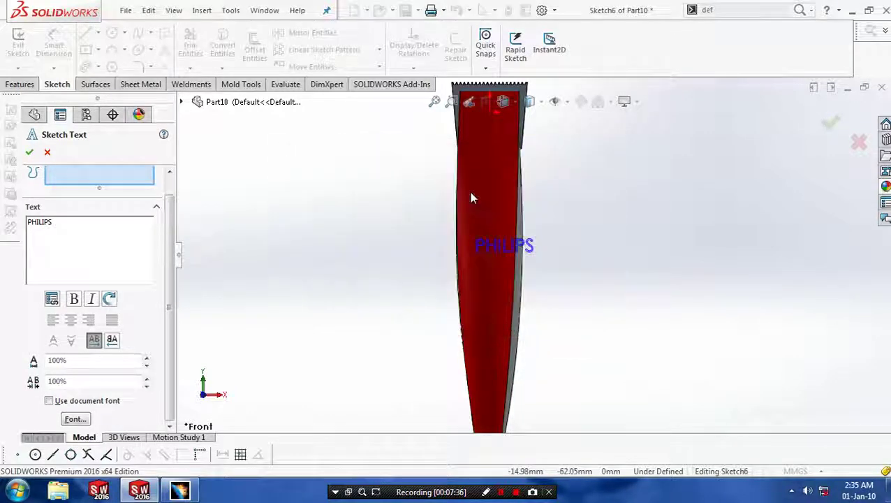
Step: Move the text onto the red face, set its height to 8.5 mm, and finish it
mouse_move(477, 246)
left_mouse_down()
mouse_move(464, 233)
mouse_move(469, 210)
left_mouse_up()
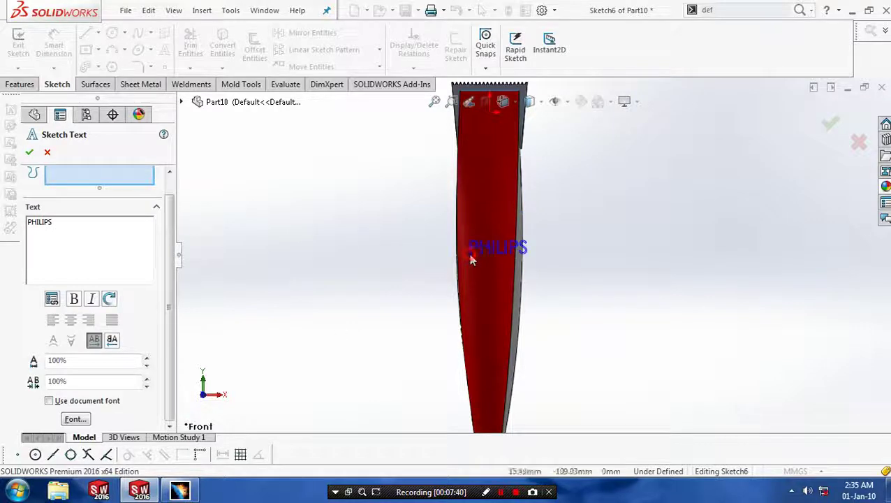
mouse_move(514, 292)
middle_mouse_down()
mouse_move(539, 287)
mouse_move(361, 338)
mouse_move(540, 352)
mouse_move(531, 382)
middle_mouse_up()
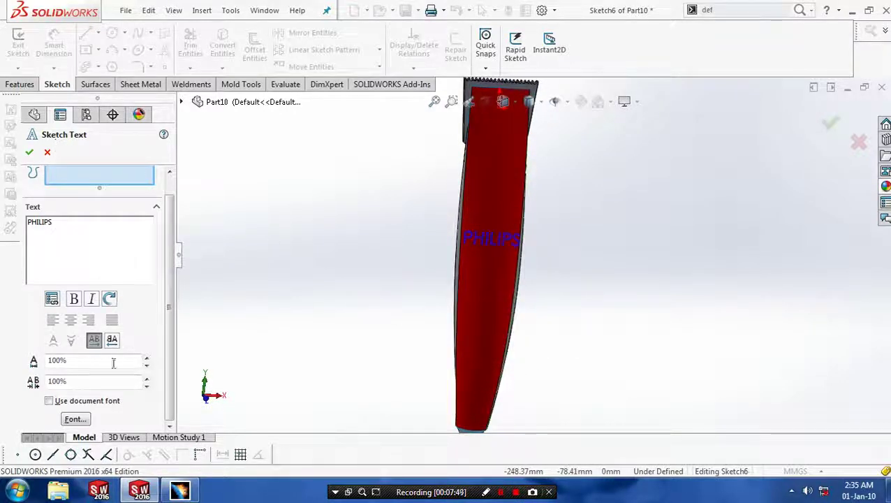
left_click(74, 419)
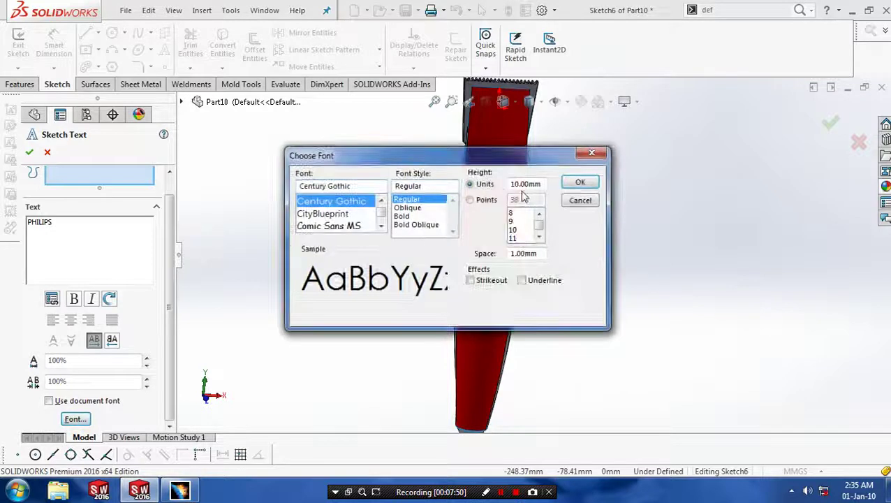
double_click(531, 183)
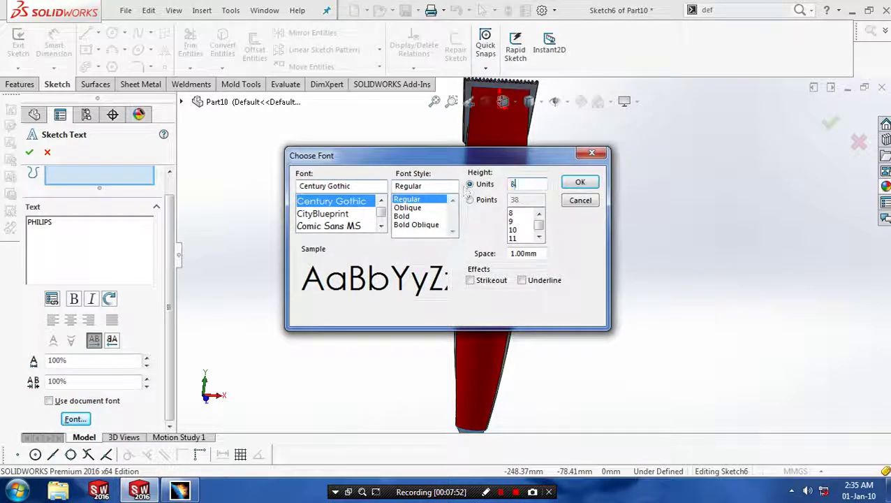
key("Return")
mouse_move(462, 184)
middle_mouse_down()
mouse_move(510, 231)
mouse_move(549, 241)
middle_mouse_up()
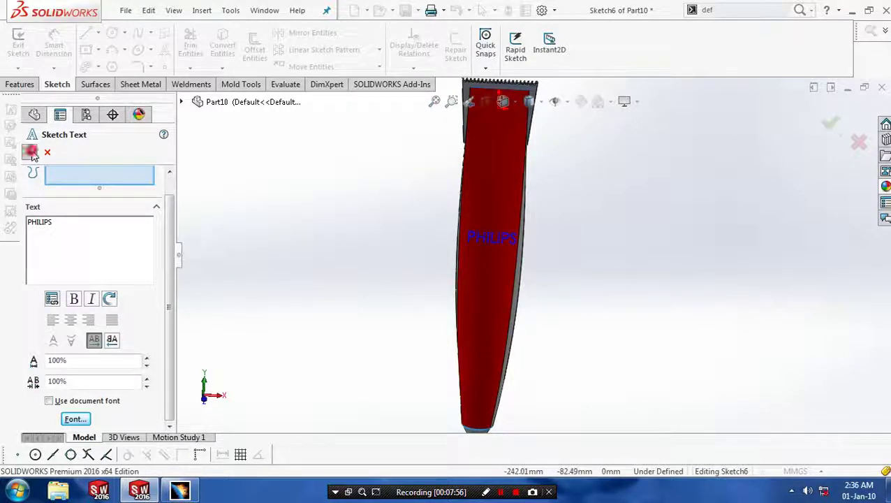
left_click(31, 152)
mouse_move(459, 260)
middle_mouse_down()
mouse_move(581, 261)
mouse_move(553, 246)
mouse_move(493, 303)
mouse_move(500, 274)
middle_mouse_up()
scroll(531, 246, "down", 3)
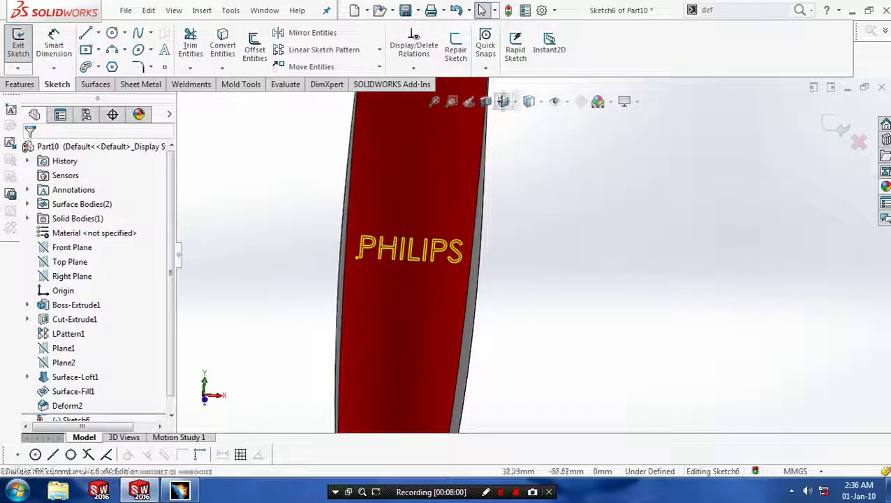
Step: Exit the sketch and project Sketch6 onto the red loft face as a Split Line
left_click(19, 43)
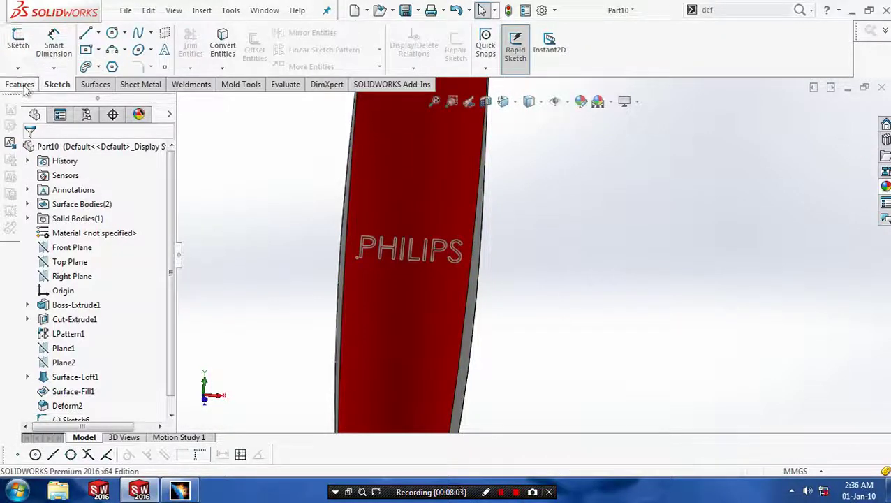
left_click(21, 84)
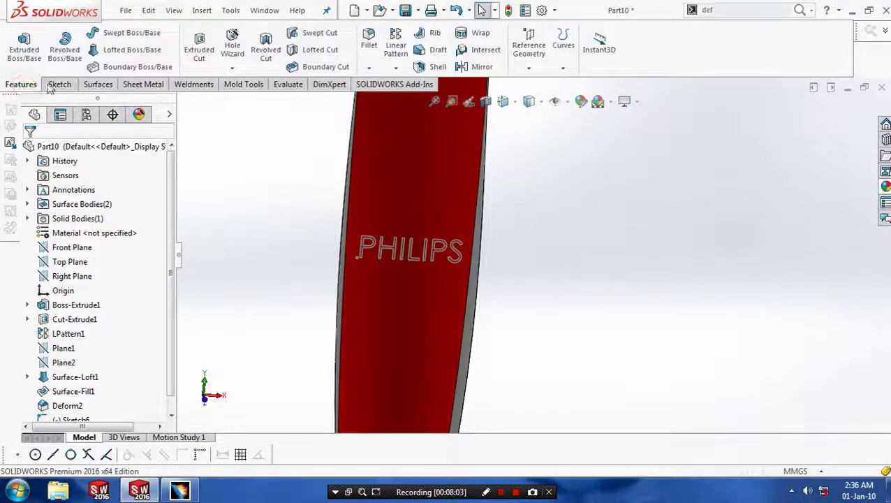
left_click(563, 69)
left_click(577, 83)
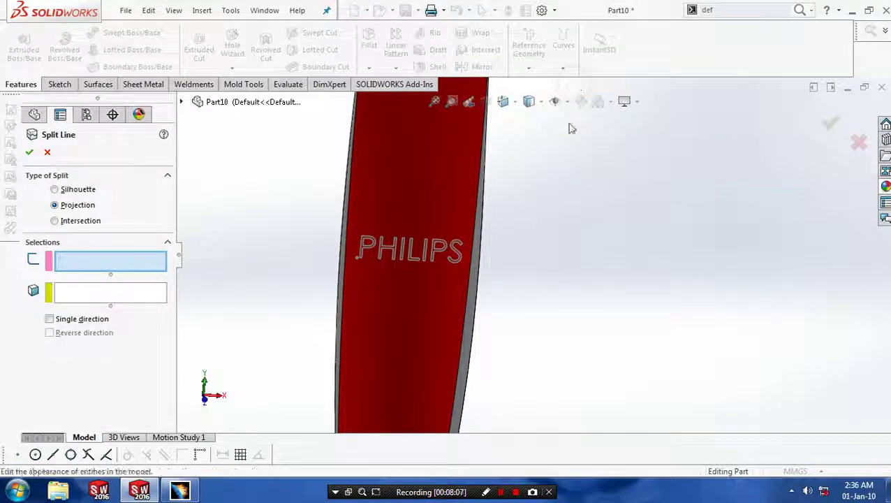
left_click(439, 241)
middle_click_drag(435, 219, 492, 306)
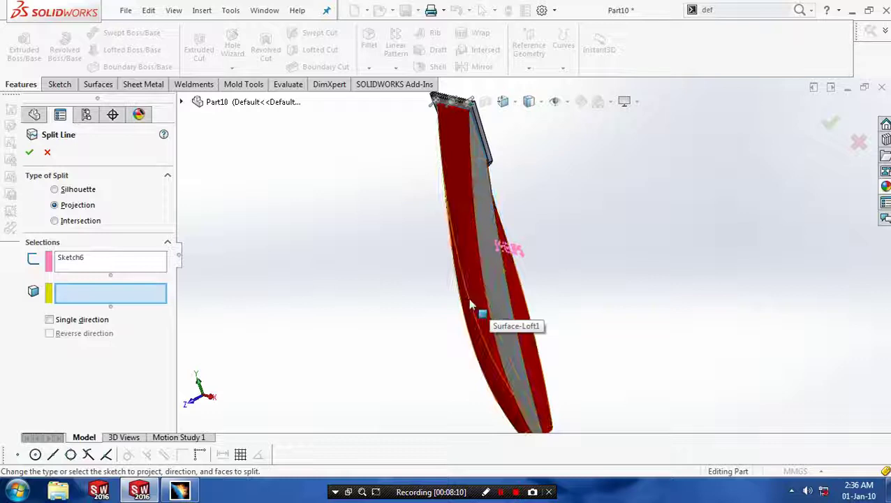
left_click(476, 305)
key("ctrl+1")
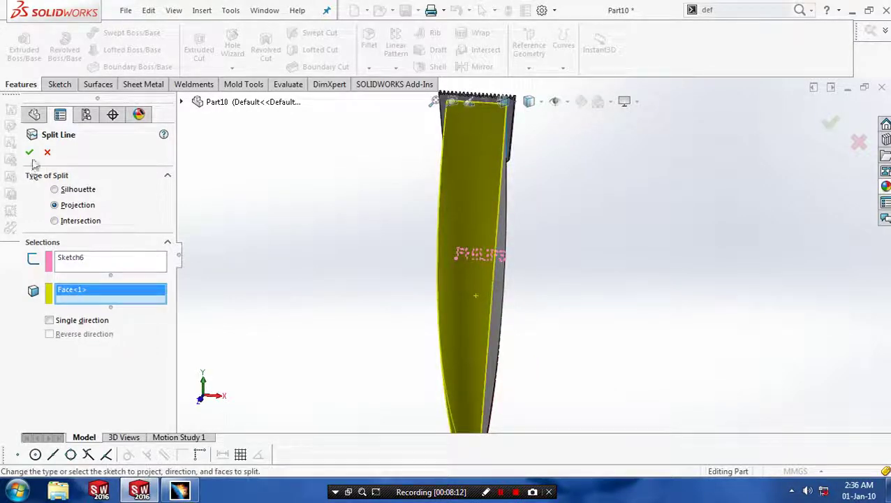
left_click(31, 152)
Step: Orbit and zoom around the part to inspect the PHILIPS split line
middle_click_drag(340, 244, 557, 275)
scroll(537, 293, "up", 5)
scroll(552, 260, "down", 3)
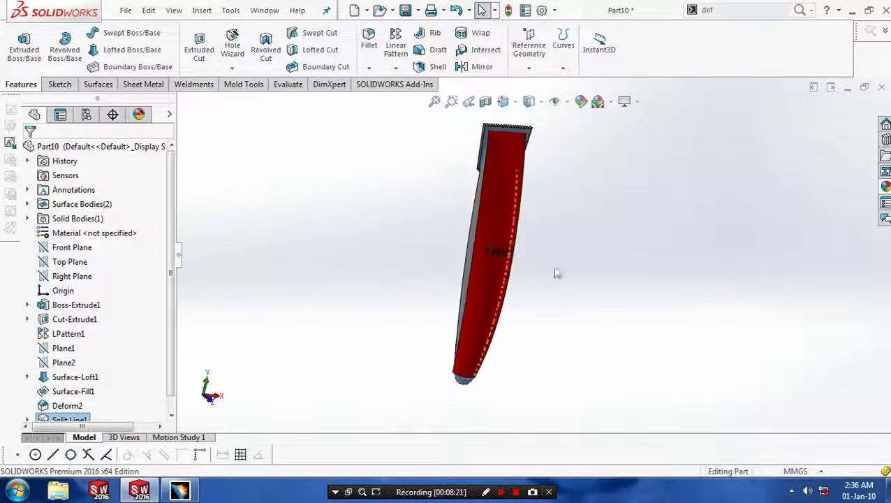
scroll(541, 266, "up", 3)
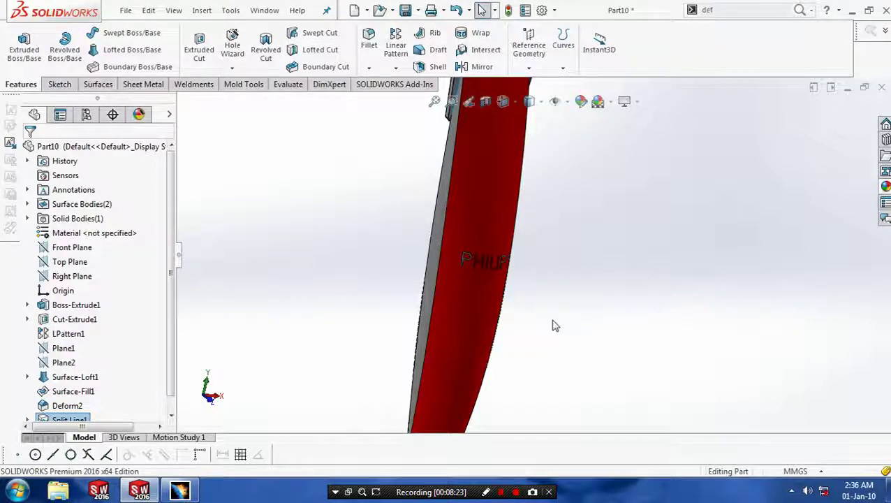
scroll(552, 325, "down", 3)
middle_click_drag(549, 324, 636, 370)
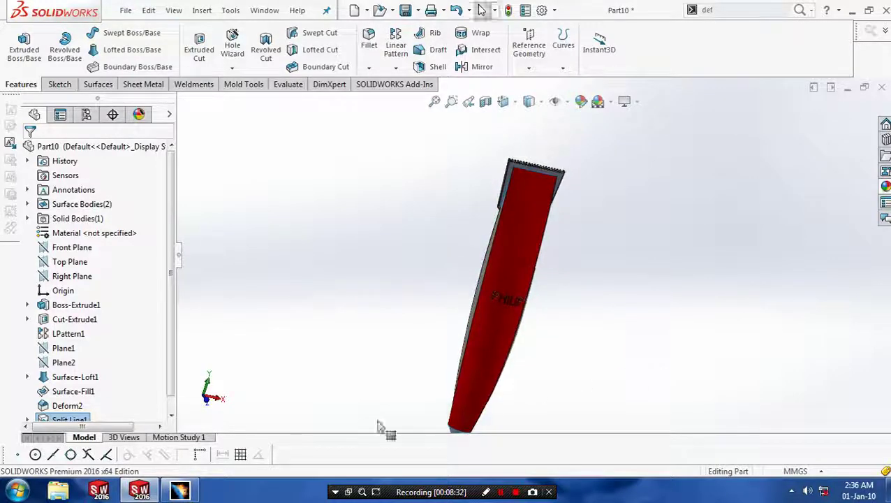
Step: Expand Split Line1 and start editing its Sketch6
scroll(171, 348, "down", 1)
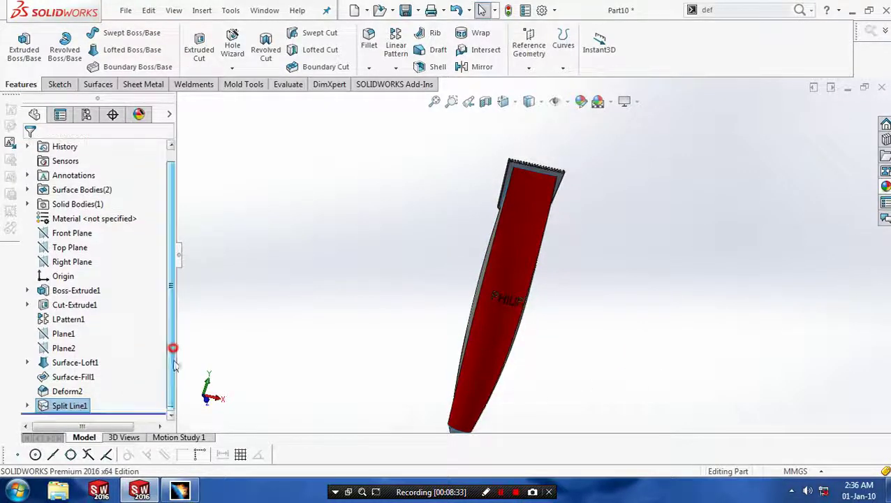
left_click(27, 405)
left_click(79, 406)
right_click(78, 406)
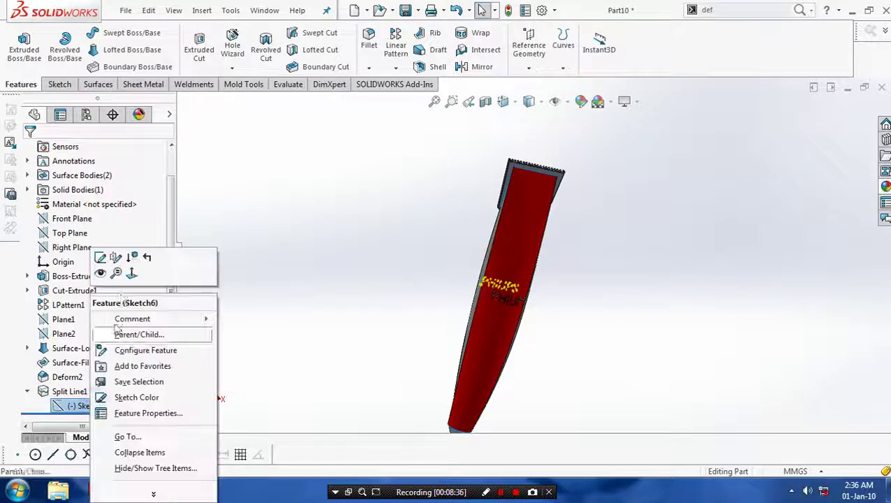
left_click(99, 256)
Step: Orbit the part to check the PHILIPS text and its sketch points on the loft face
scroll(510, 283, "down", 5)
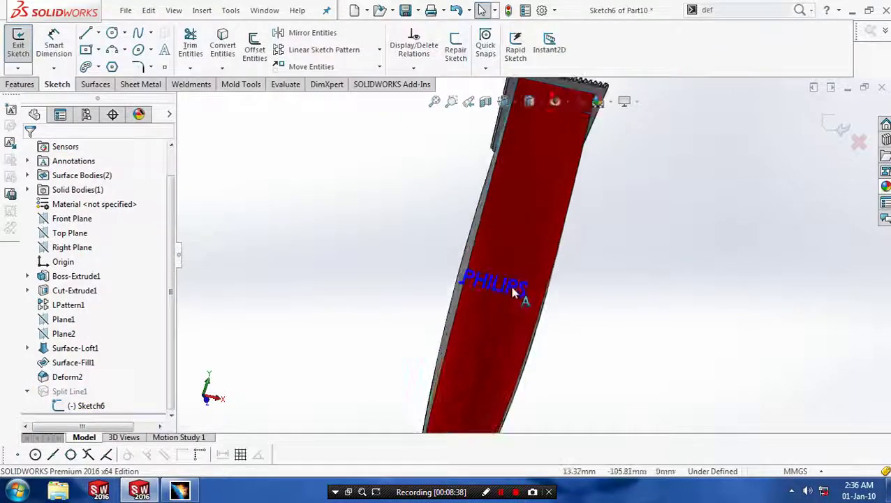
mouse_move(494, 305)
middle_mouse_down()
mouse_move(479, 298)
mouse_move(491, 303)
middle_mouse_up()
left_click(461, 269)
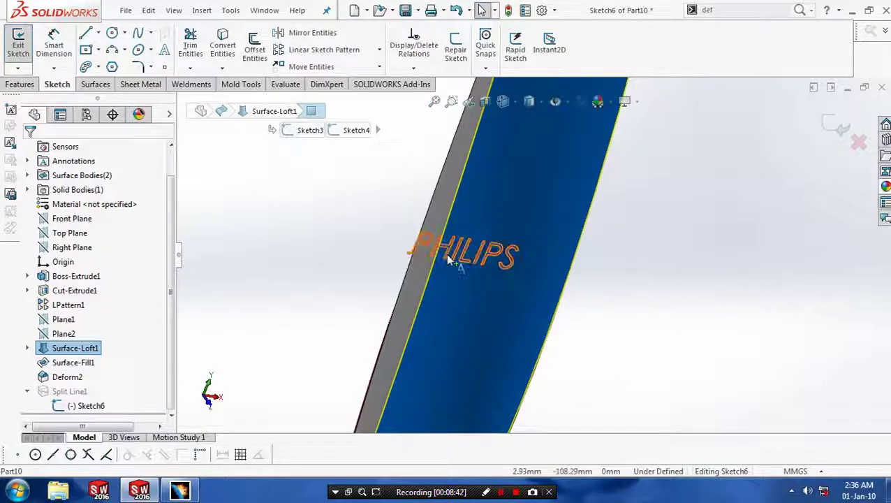
middle_click_drag(461, 260, 363, 253)
middle_click_drag(582, 260, 533, 259)
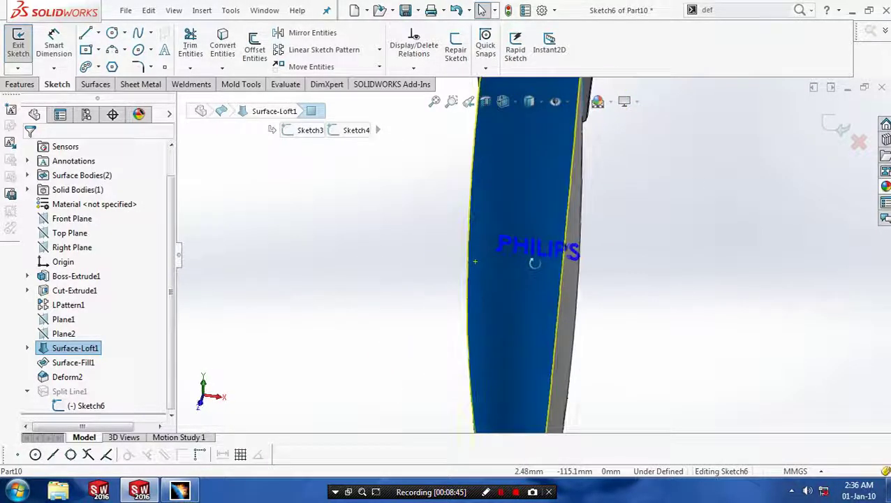
left_click(496, 253)
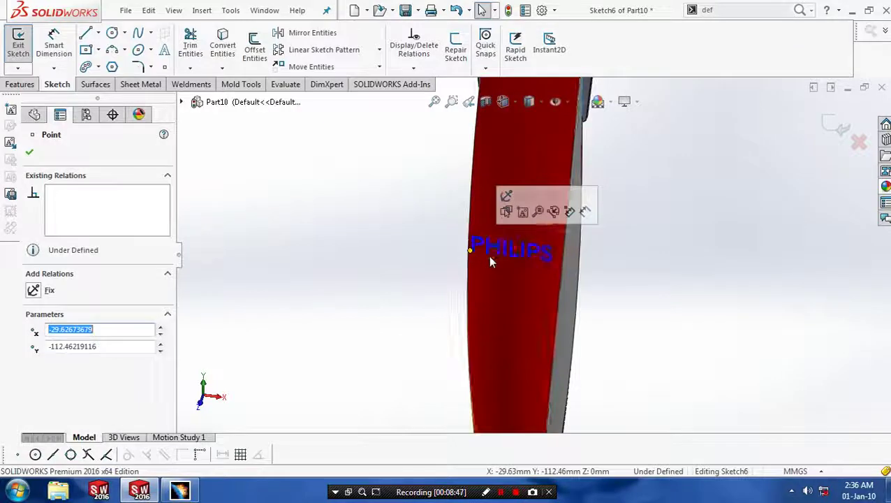
left_click(832, 129)
Step: Exit the text sketch, then put Sketch6 back into edit mode
left_click(832, 130)
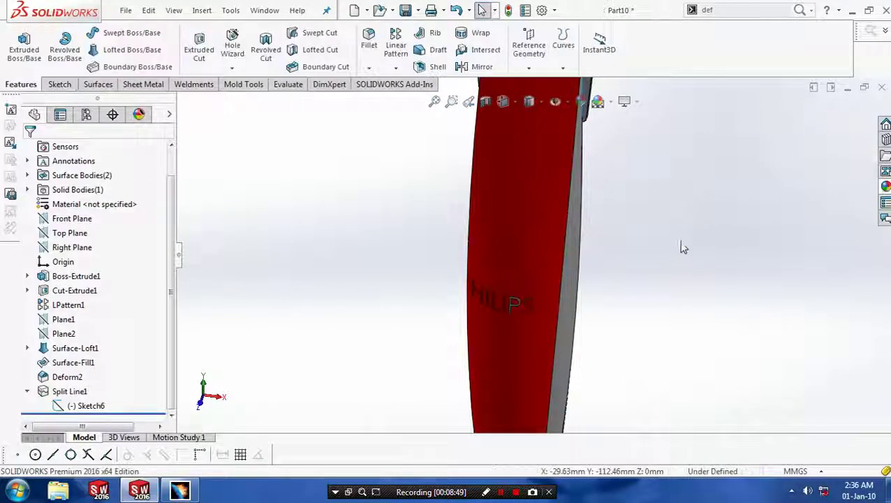
mouse_move(683, 247)
middle_mouse_down()
mouse_move(648, 262)
mouse_move(643, 277)
mouse_move(586, 299)
middle_mouse_up()
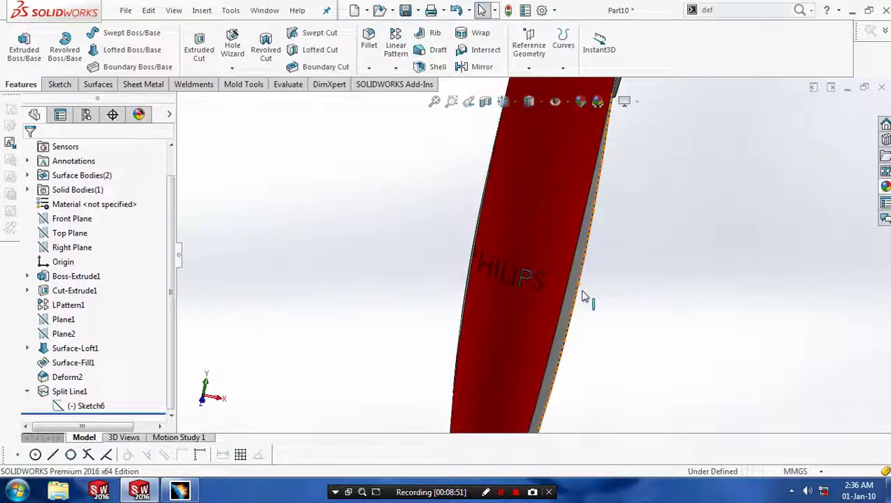
right_click(89, 406)
left_click(108, 258)
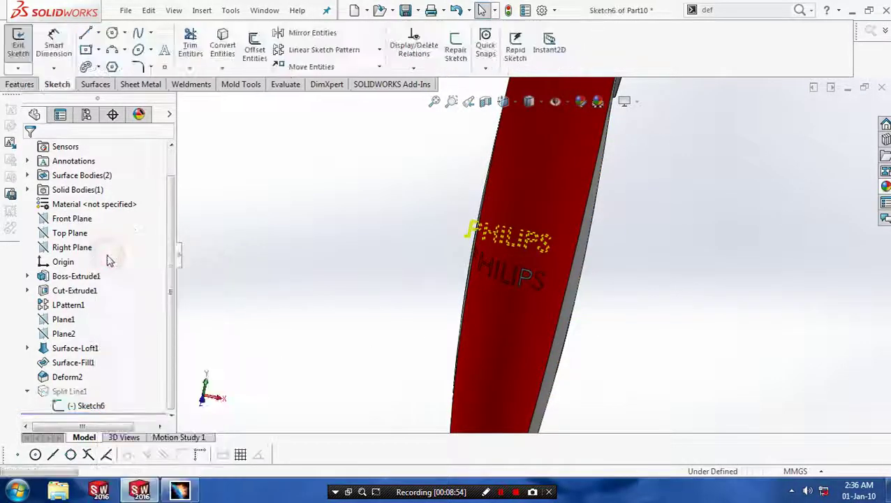